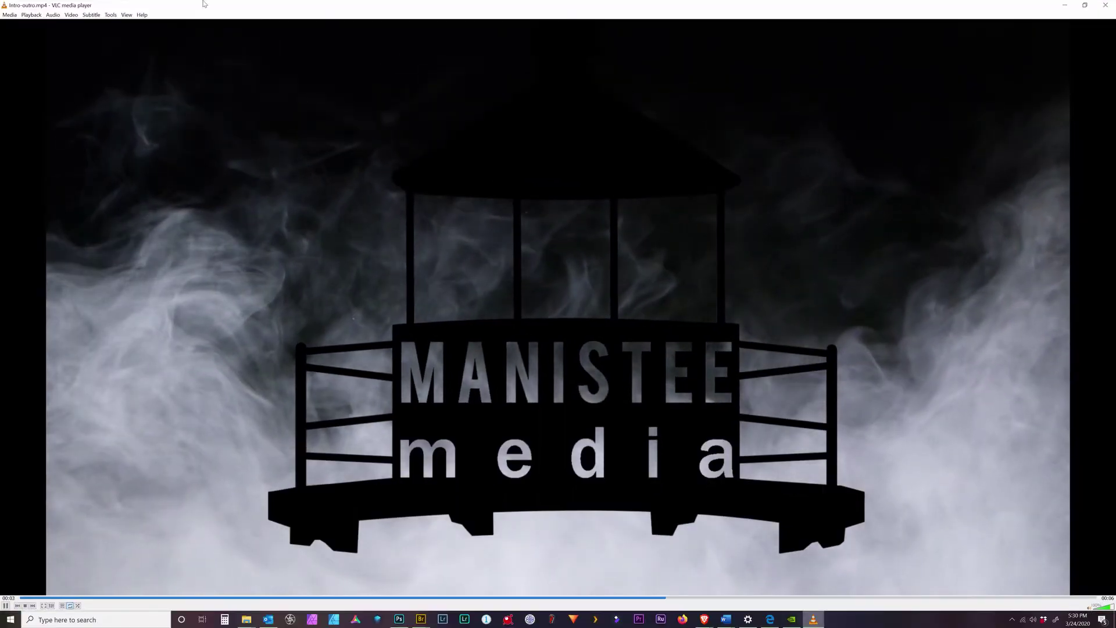
- Close the intro video and sign up for Dropbox with the autofilled name and email
{"action": "left_click", "coordinate": [1105, 4]}
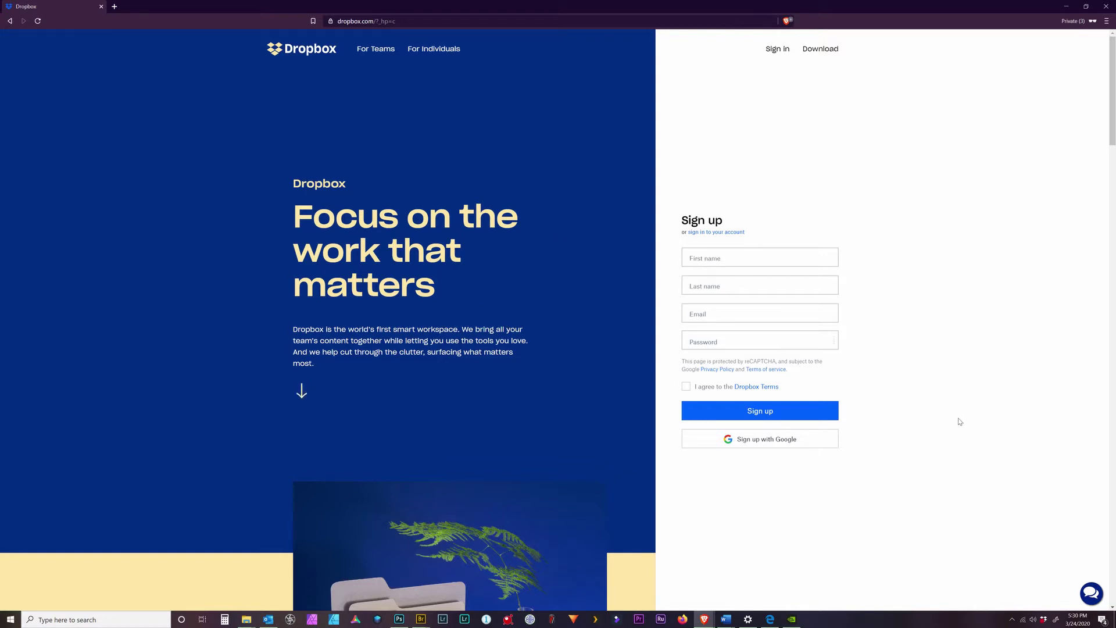
{"action": "left_click", "coordinate": [706, 262]}
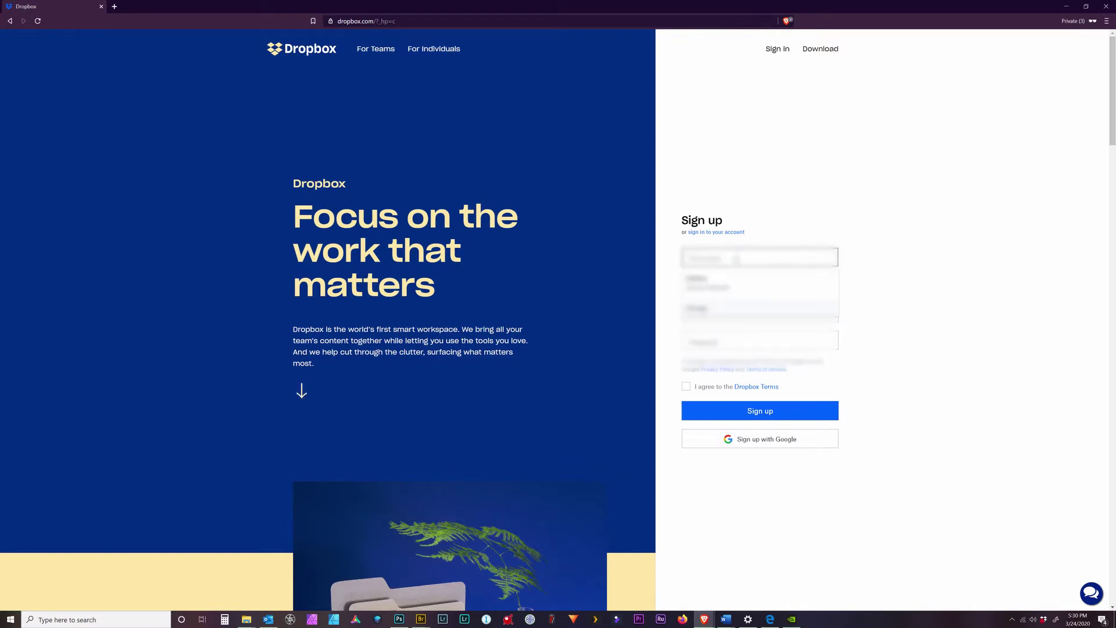
{"action": "left_click", "coordinate": [756, 279]}
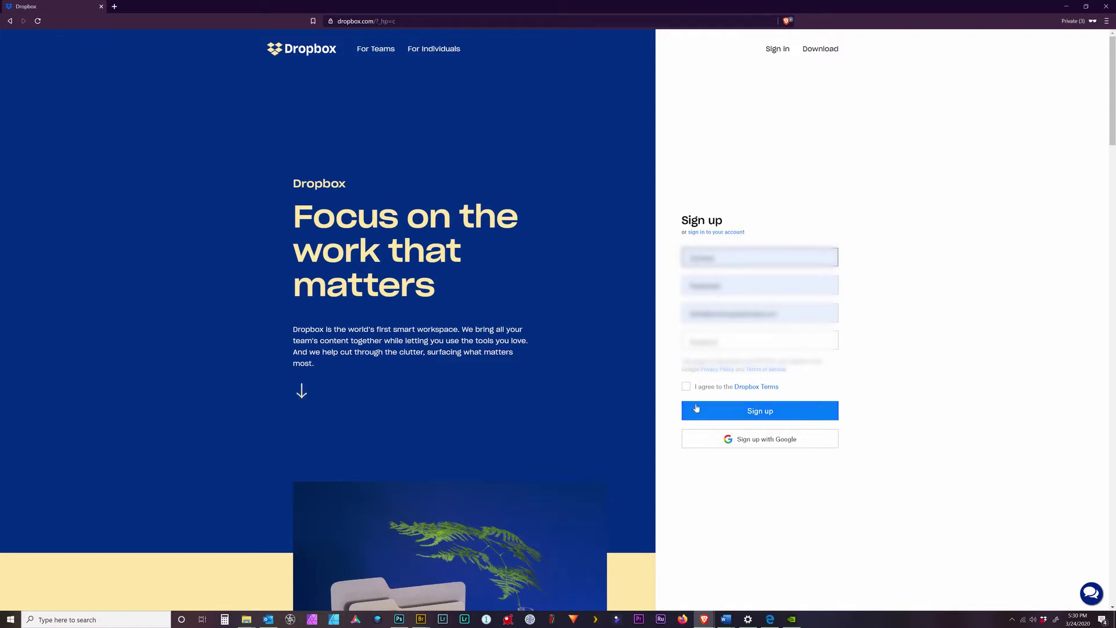
{"action": "left_click", "coordinate": [756, 411]}
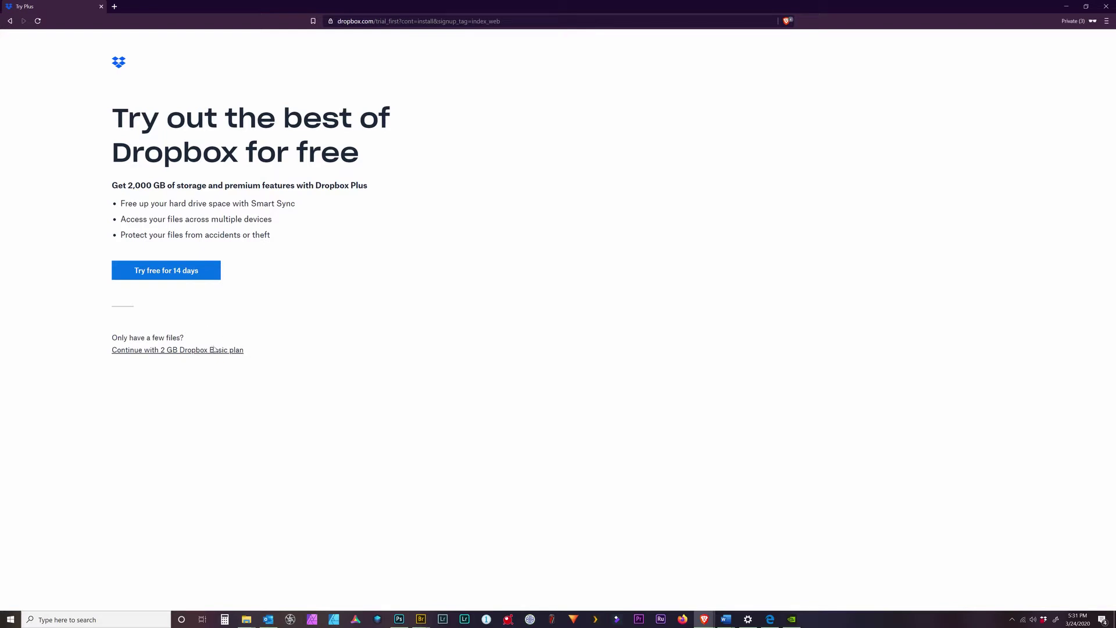
- Keep the 2 GB Basic plan, save DropboxInstaller.exe to Downloads and run it
{"action": "left_click", "coordinate": [168, 351]}
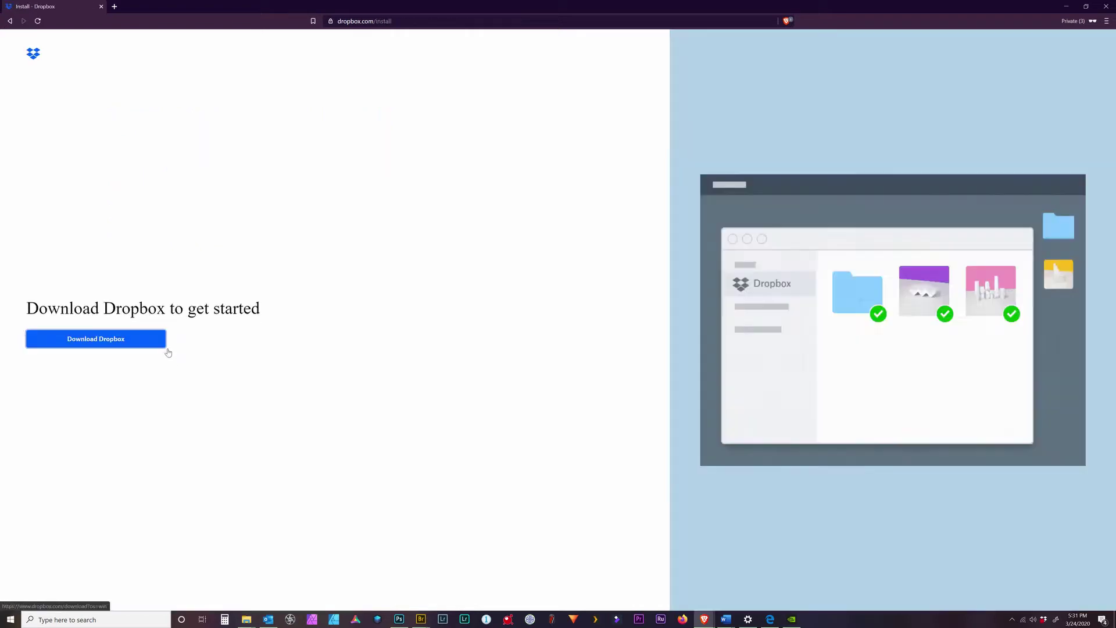
{"action": "left_click", "coordinate": [92, 339]}
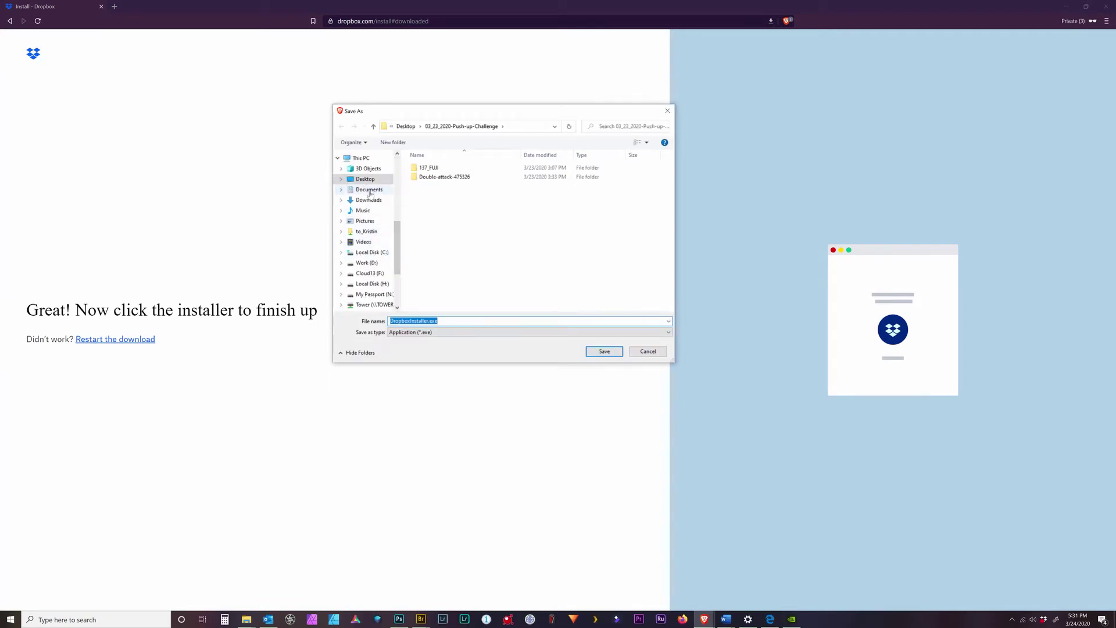
{"action": "left_click", "coordinate": [369, 200]}
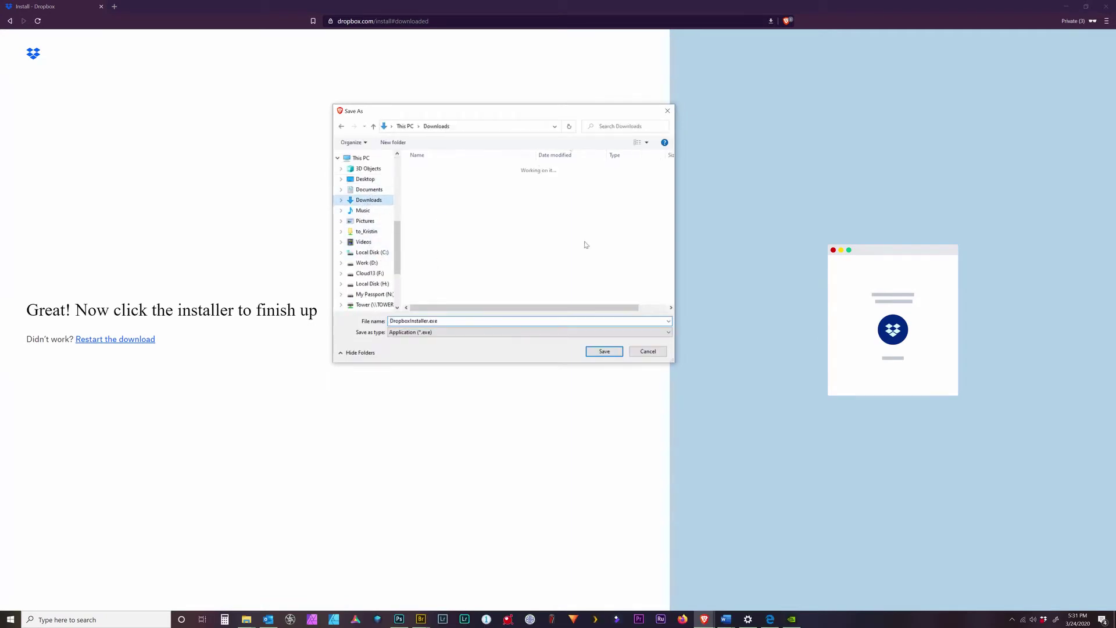
{"action": "left_click", "coordinate": [608, 353]}
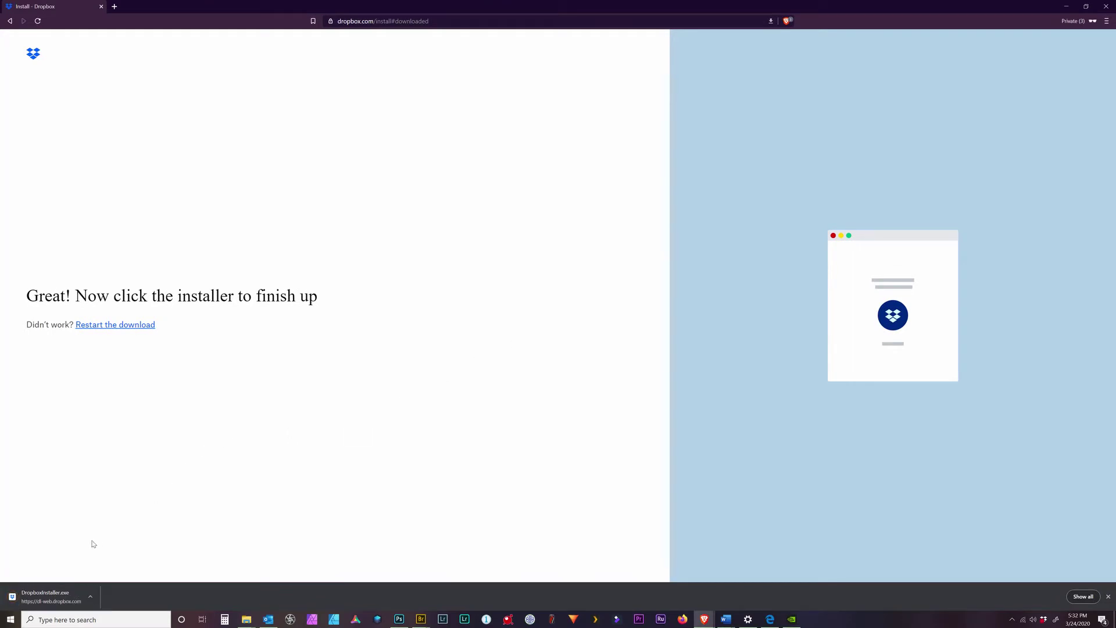
{"action": "left_click", "coordinate": [41, 592]}
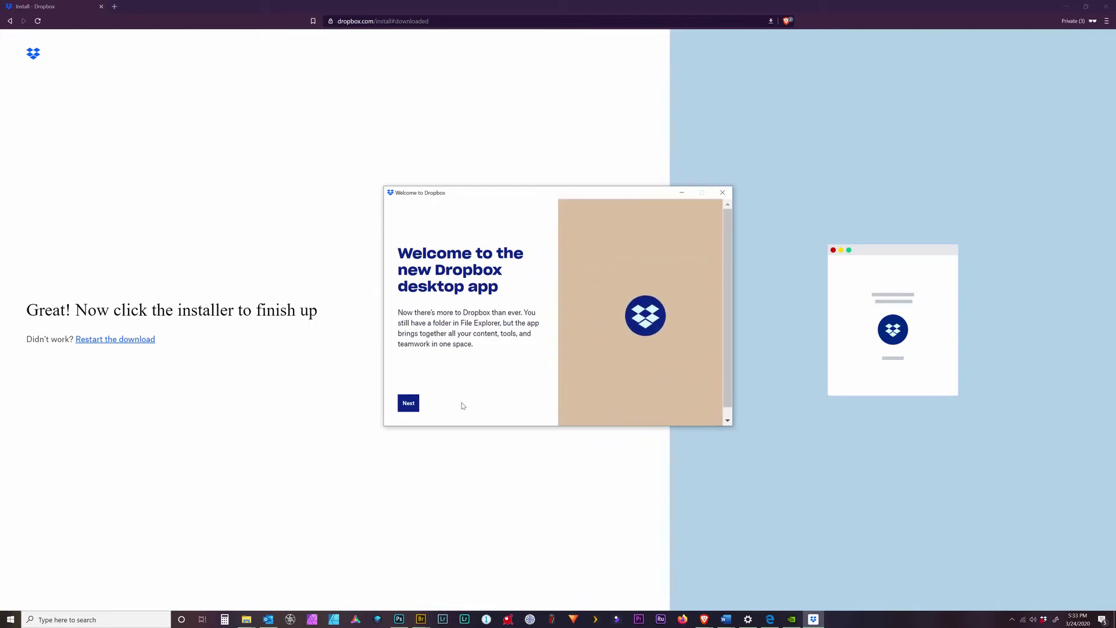
- Step through the desktop app's welcome pages to 'Dive in' and finish the tour
{"action": "left_click", "coordinate": [411, 406]}
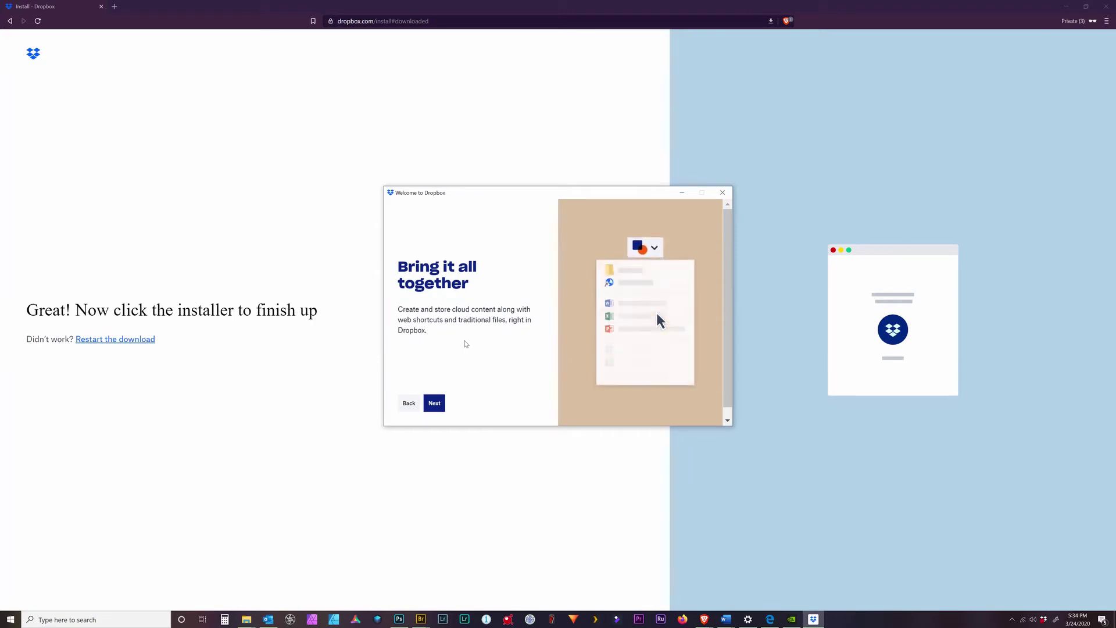
{"action": "left_click", "coordinate": [436, 405]}
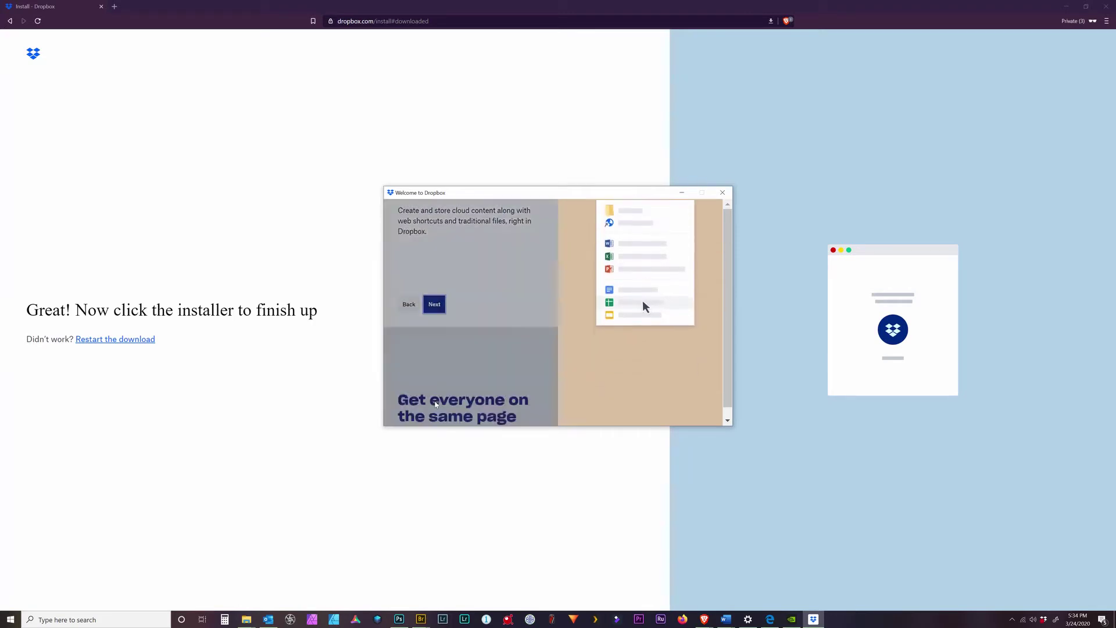
{"action": "left_click", "coordinate": [436, 403]}
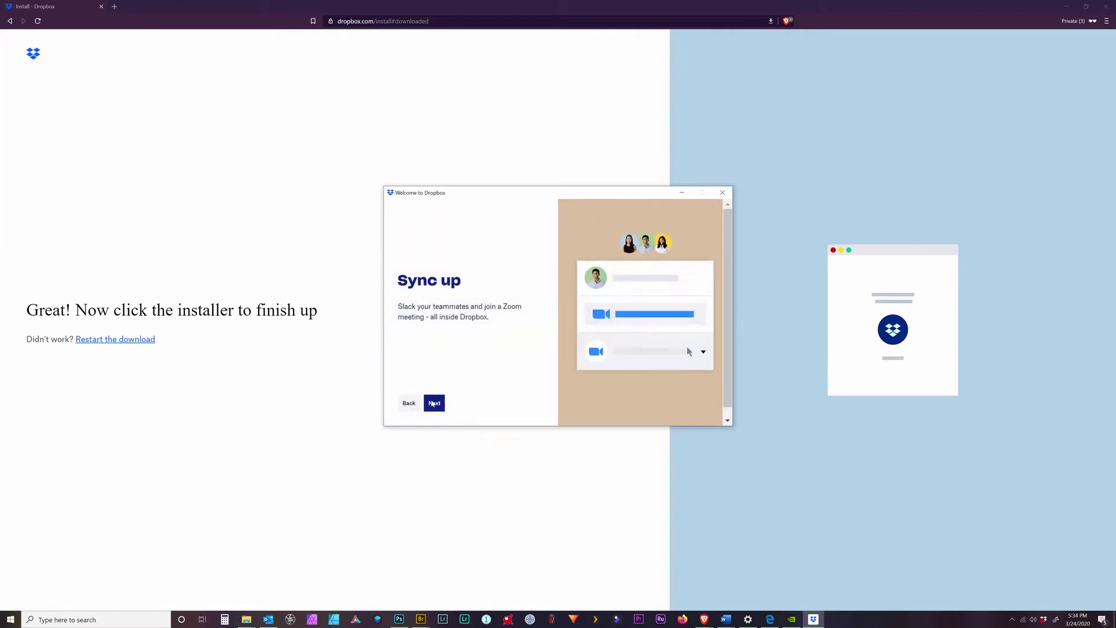
{"action": "left_click", "coordinate": [434, 405]}
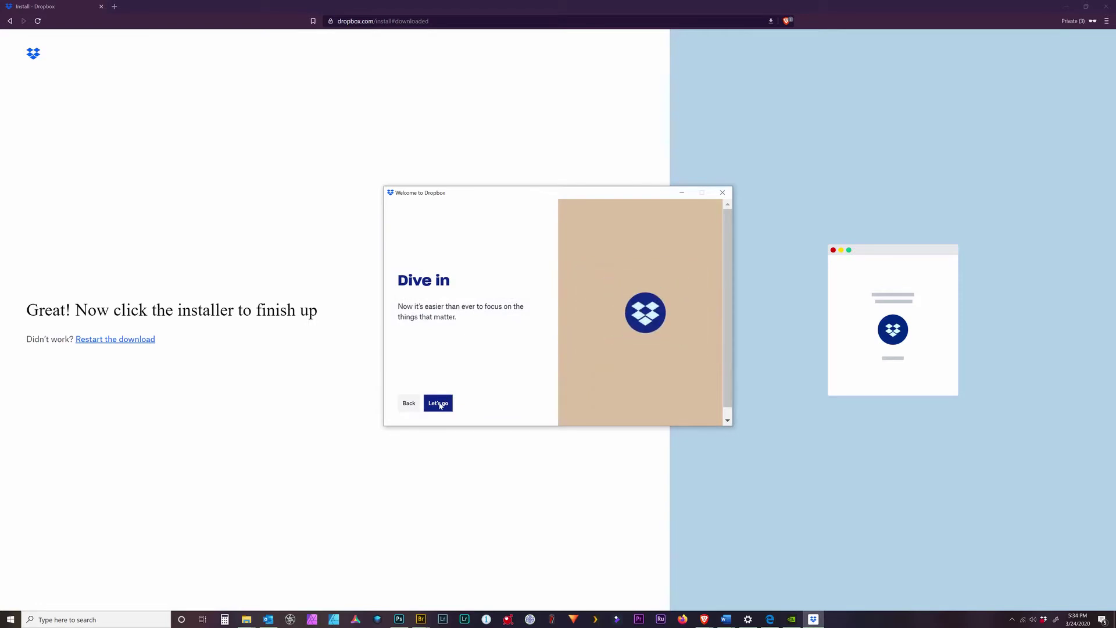
{"action": "left_click", "coordinate": [439, 404]}
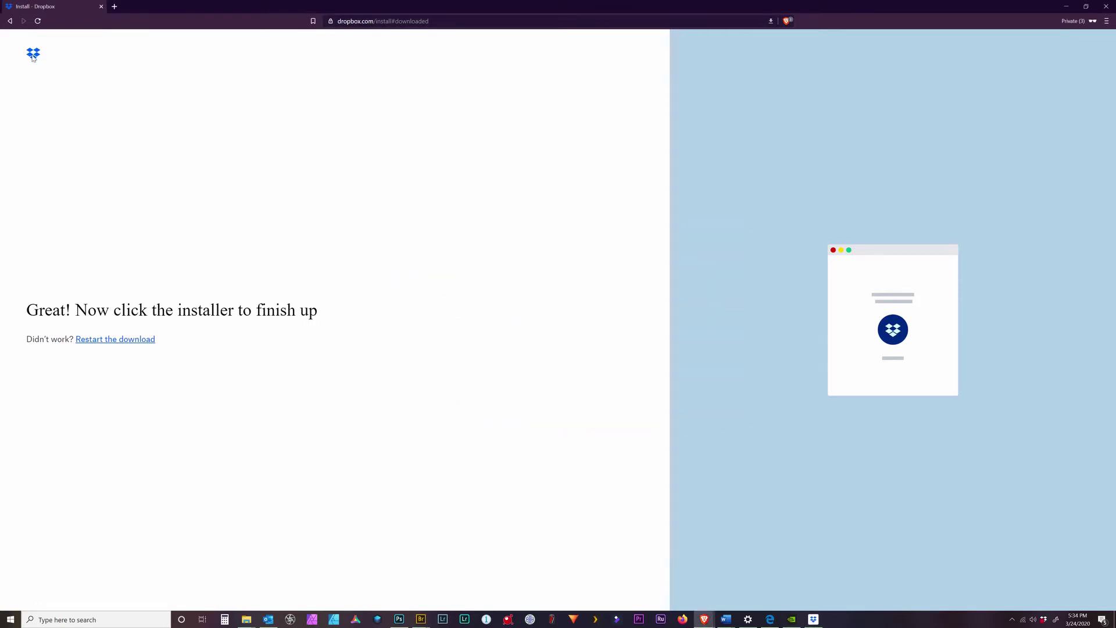
- Go to dropbox.com and collapse the Welcome to Dropbox Basic side panel
{"action": "left_click", "coordinate": [395, 23]}
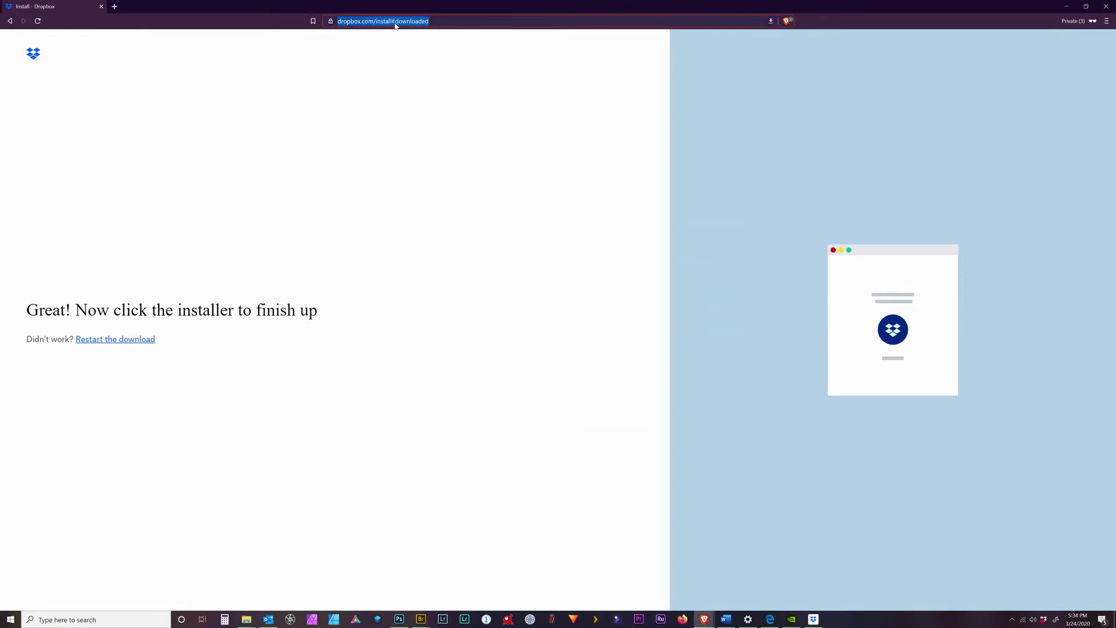
{"action": "type", "text": "dropbox.com"}
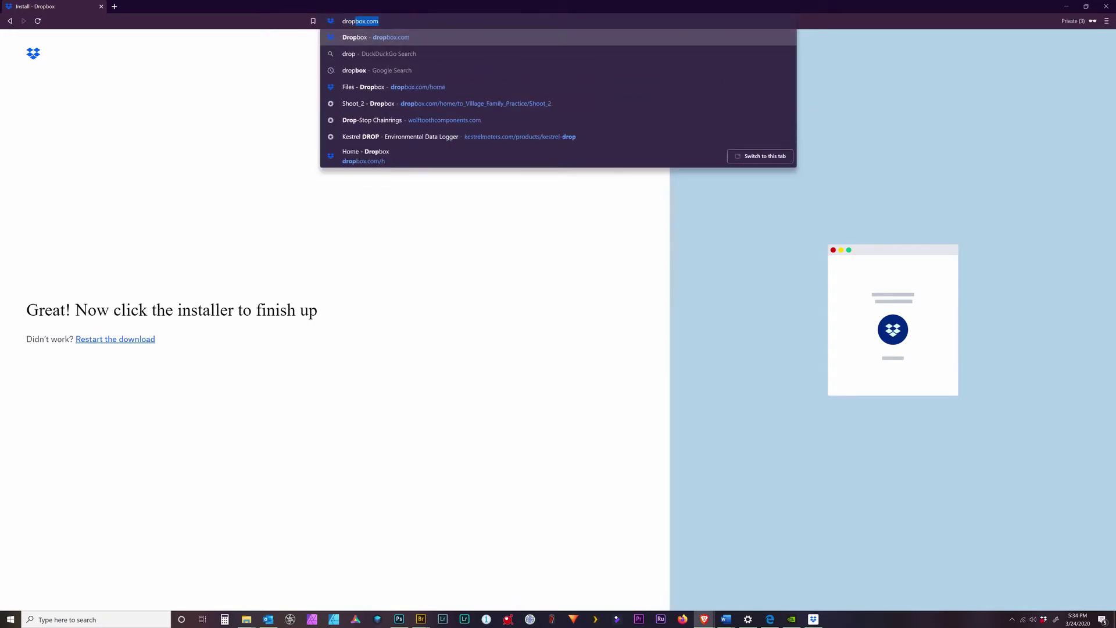
{"action": "key", "text": "Return"}
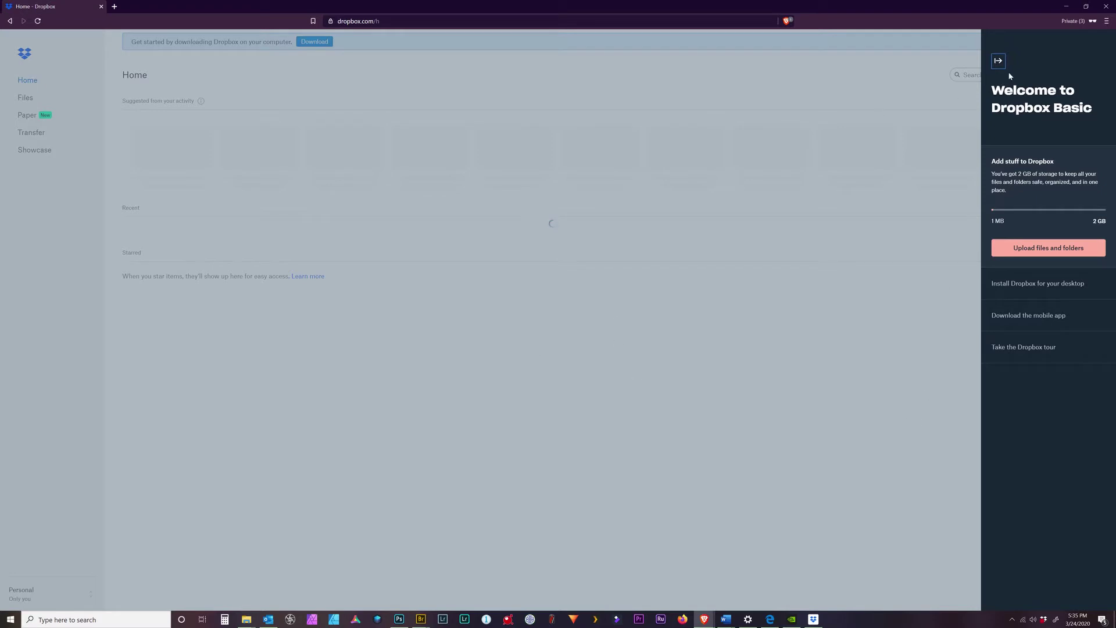
{"action": "left_click", "coordinate": [998, 61]}
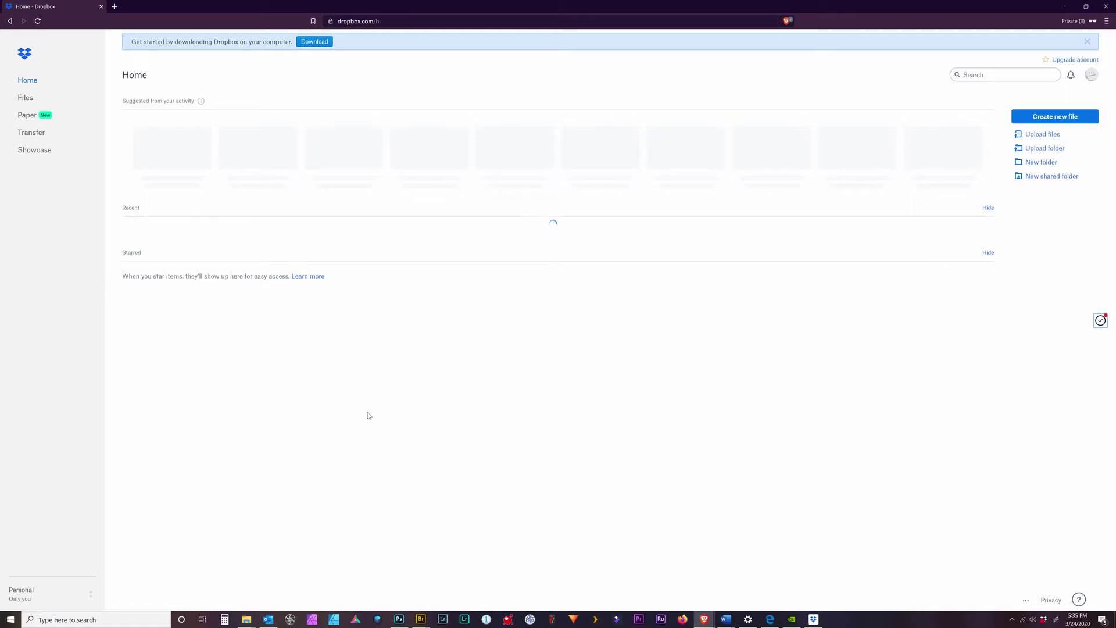
- Create a new Dropbox folder named Dropbox-Tutorial
{"action": "right_click", "coordinate": [331, 354]}
{"action": "left_click", "coordinate": [403, 331]}
{"action": "left_click", "coordinate": [1036, 163]}
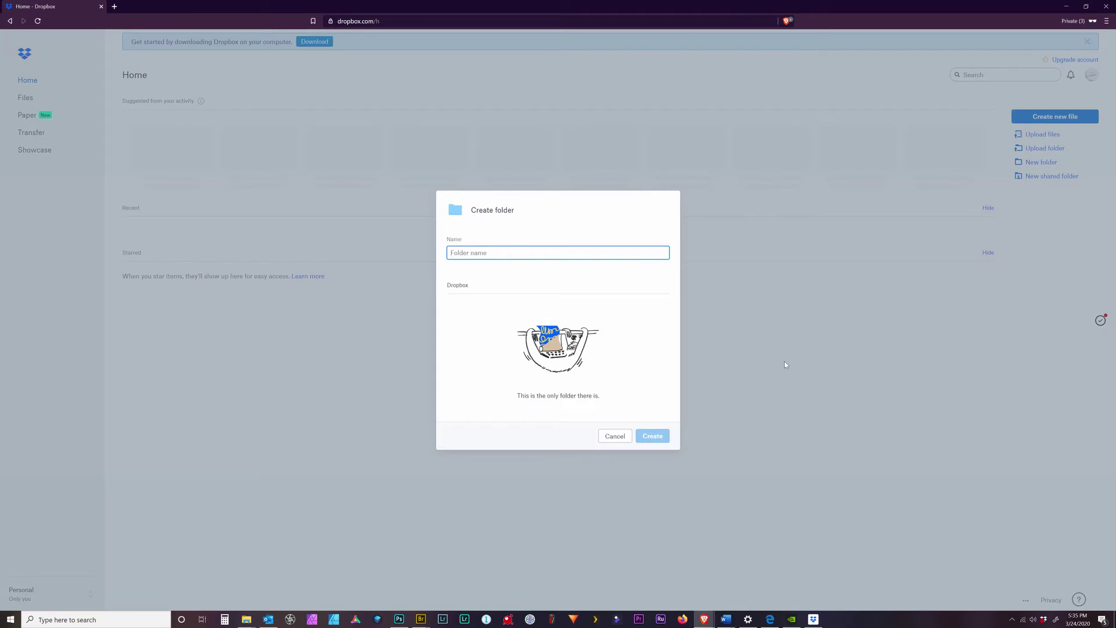
{"action": "type", "text": "Dropbox-Tutorial"}
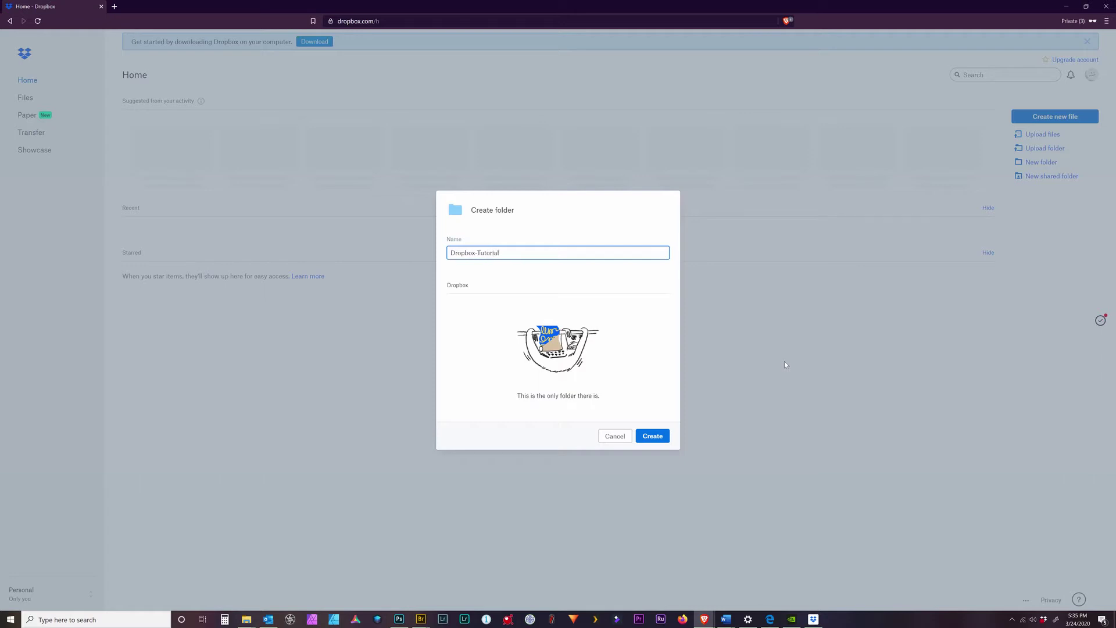
{"action": "key", "text": "Return"}
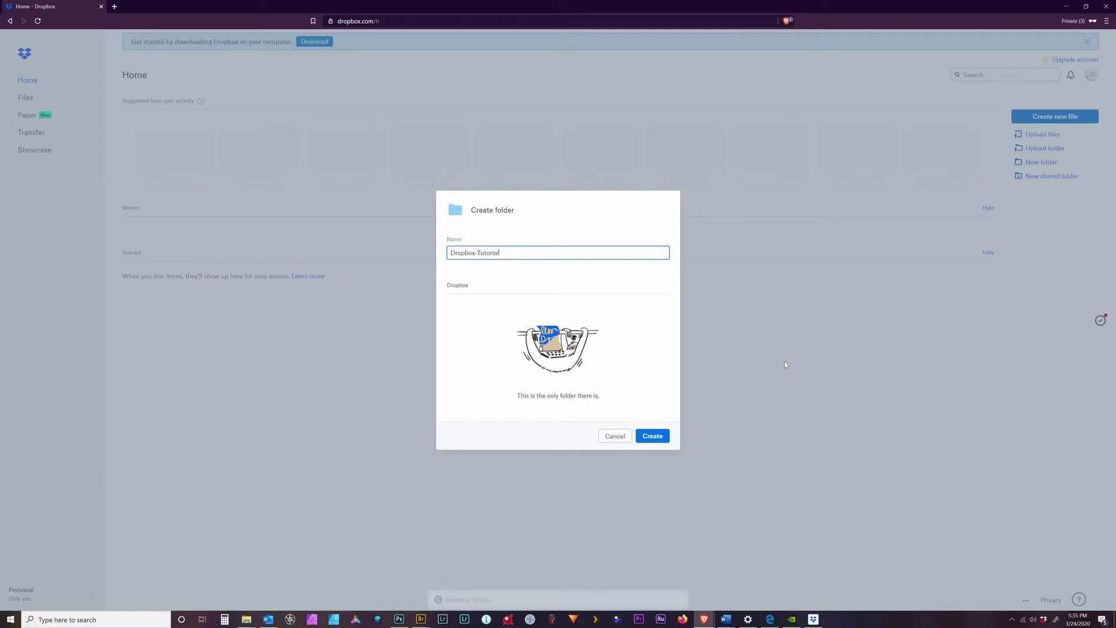
{"action": "left_click", "coordinate": [247, 618]}
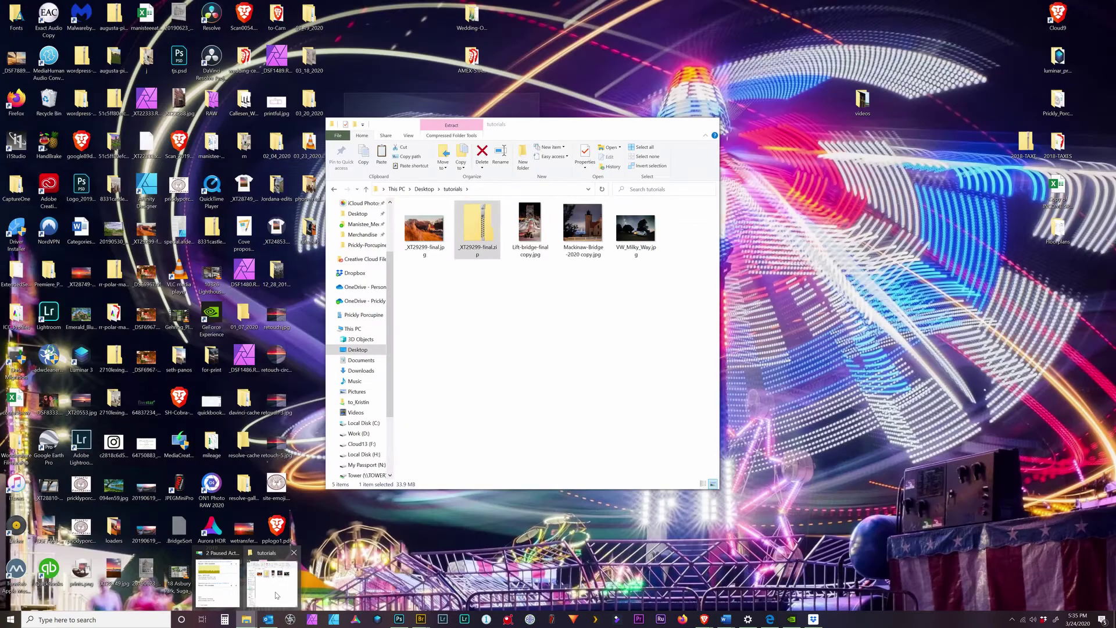
- Drag four JPG photos, including VW_Milky_Way.jpg, from the tutorials folder into Dropbox-Tutorial
{"action": "left_click", "coordinate": [276, 595]}
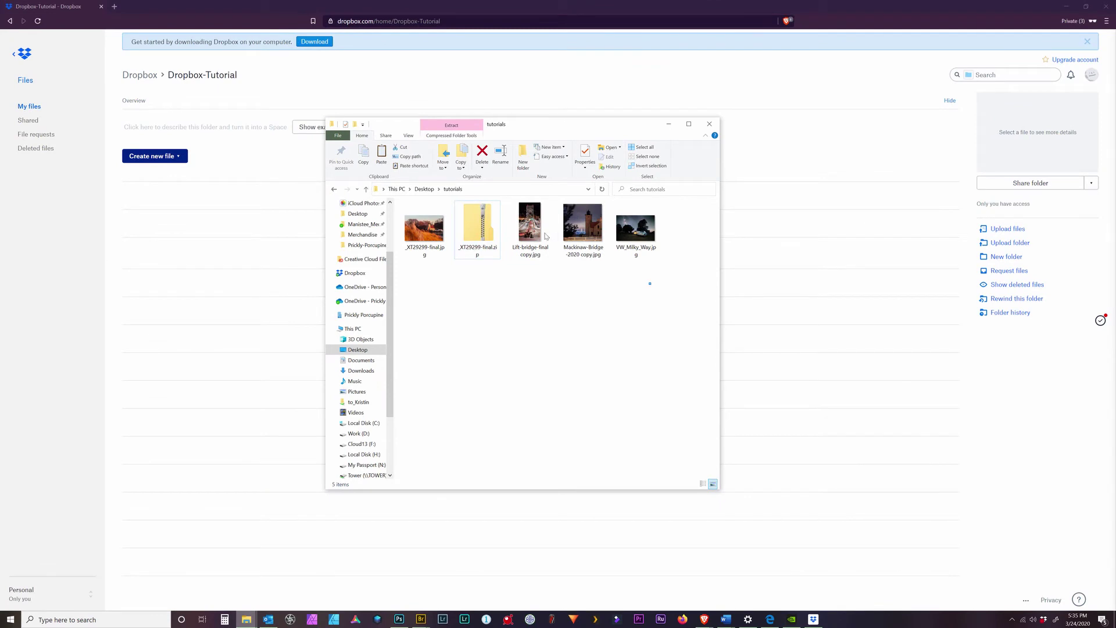
{"action": "left_click_drag", "start_coordinate": [508, 201], "coordinate": [660, 289]}
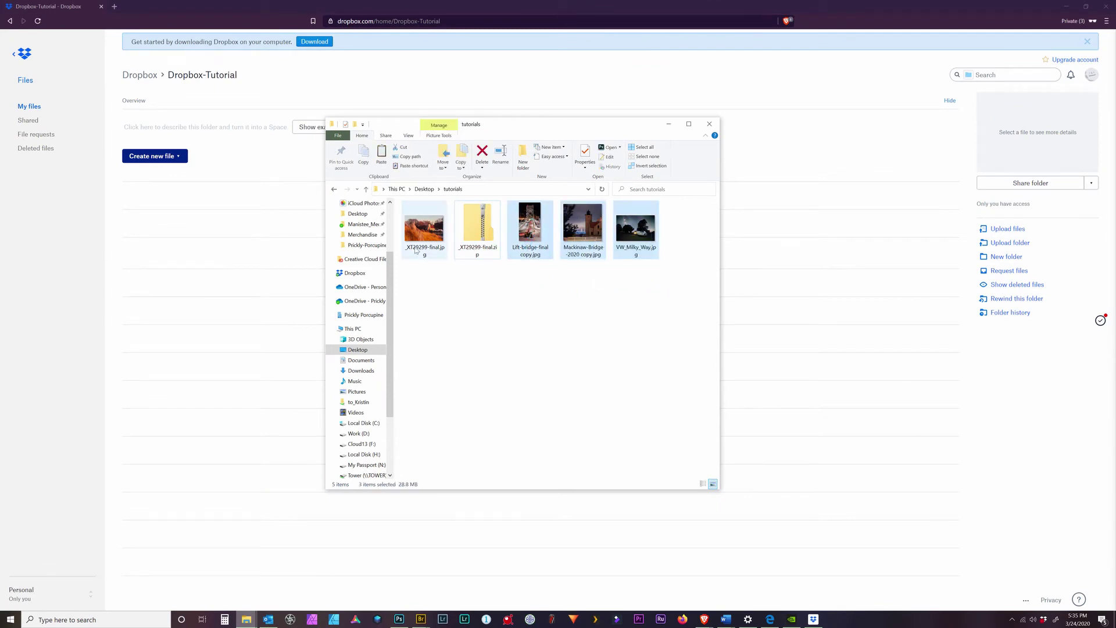
{"action": "left_click_drag", "start_coordinate": [425, 242], "coordinate": [207, 270]}
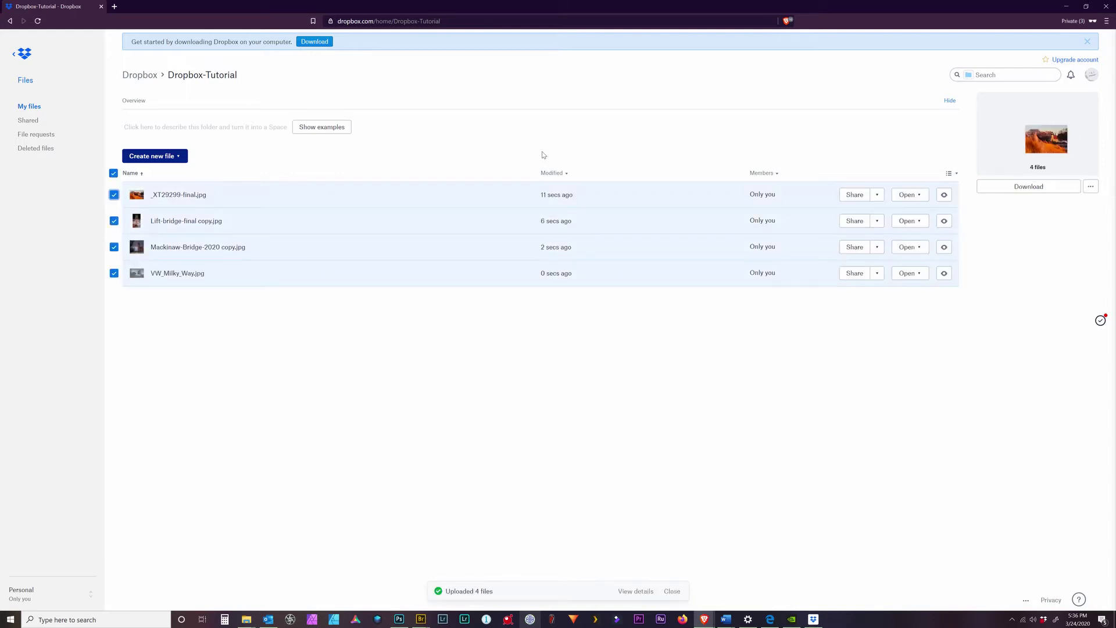
{"action": "left_click", "coordinate": [300, 360]}
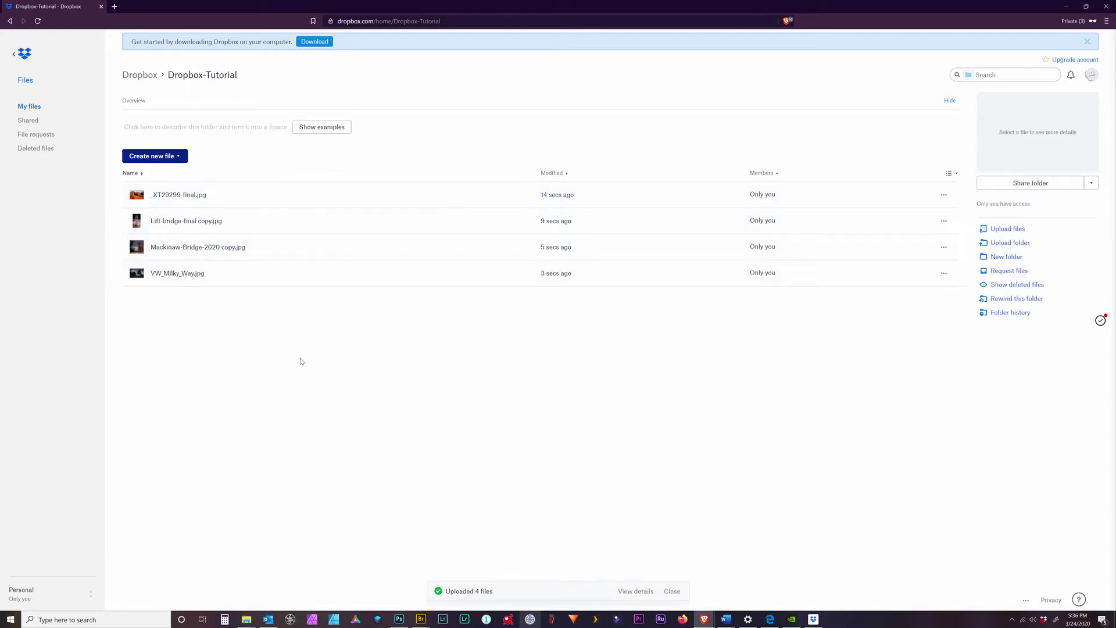
- From the top-level Dropbox list, start sharing Dropbox-Tutorial with a suggested contact
{"action": "left_click", "coordinate": [138, 76]}
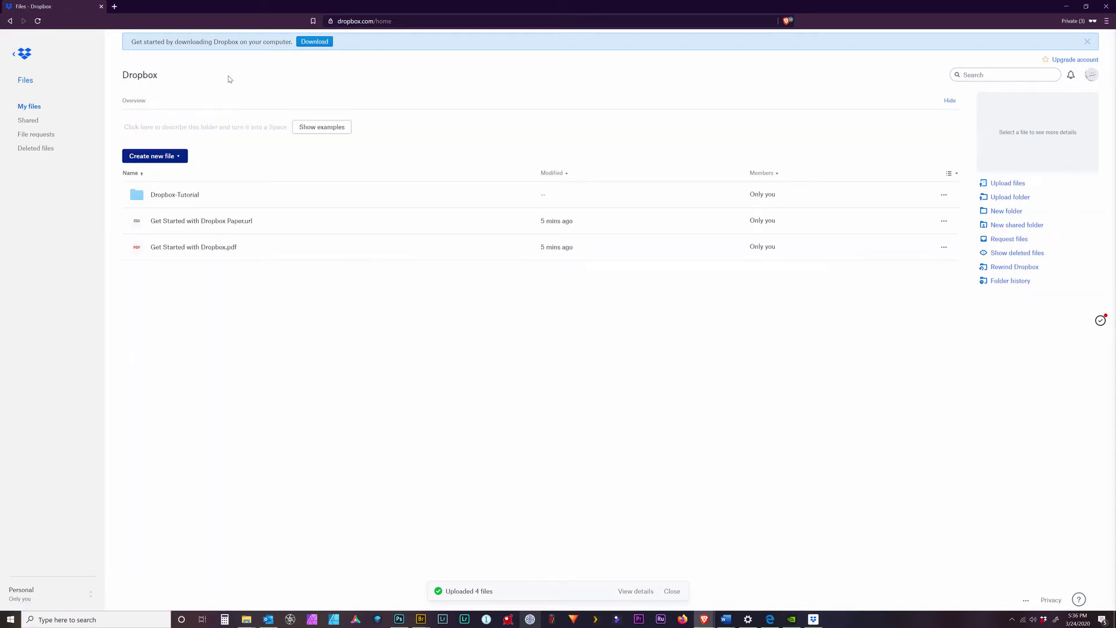
{"action": "mouse_move", "coordinate": [239, 190]}
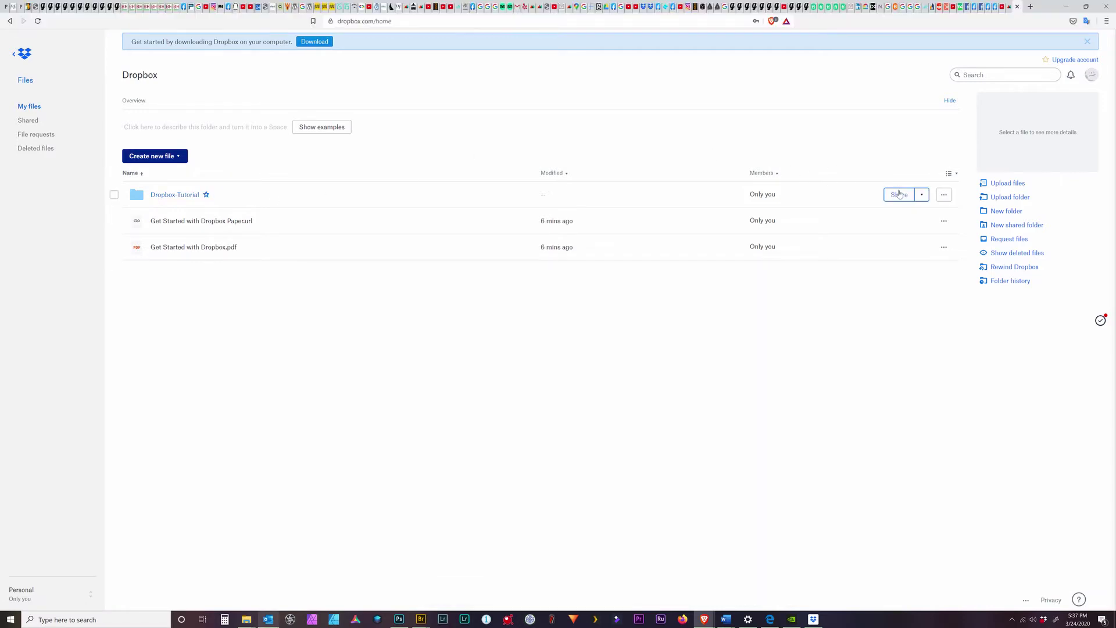
{"action": "left_click", "coordinate": [899, 194]}
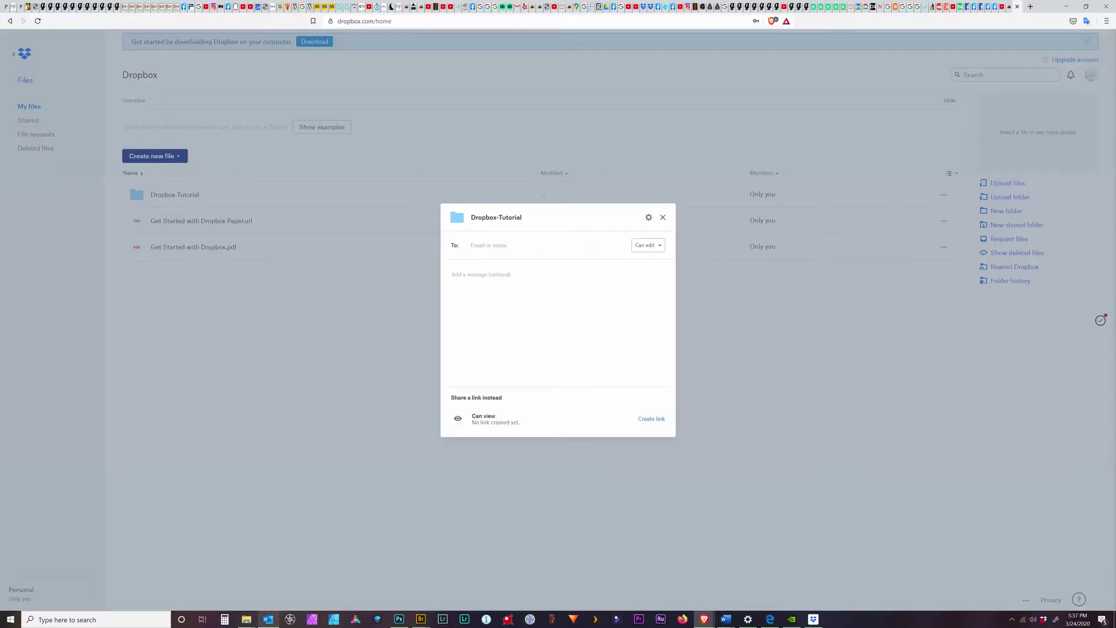
{"action": "type", "text": "ad"}
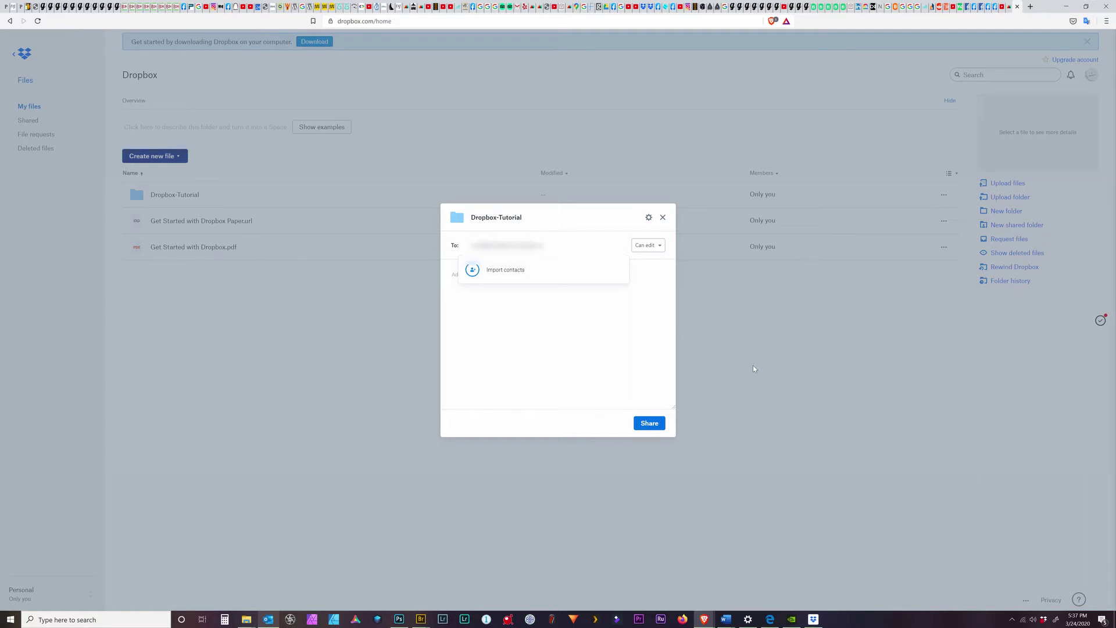
{"action": "key", "text": "Tab"}
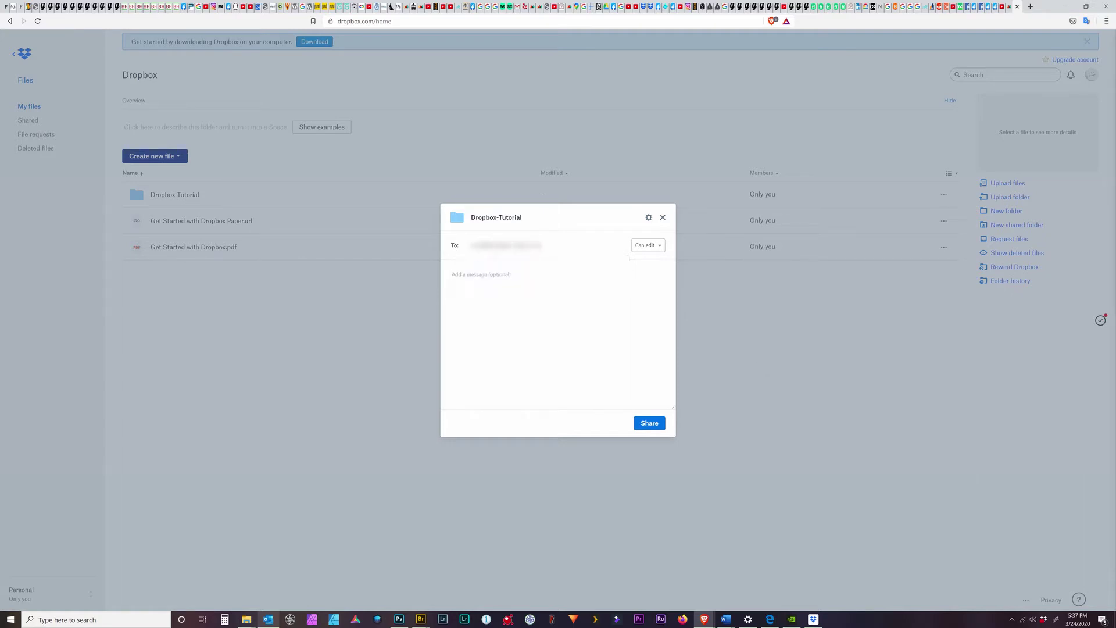
- Give the recipient Can view access, add the message 'photos' and send the invite
{"action": "left_click", "coordinate": [658, 247]}
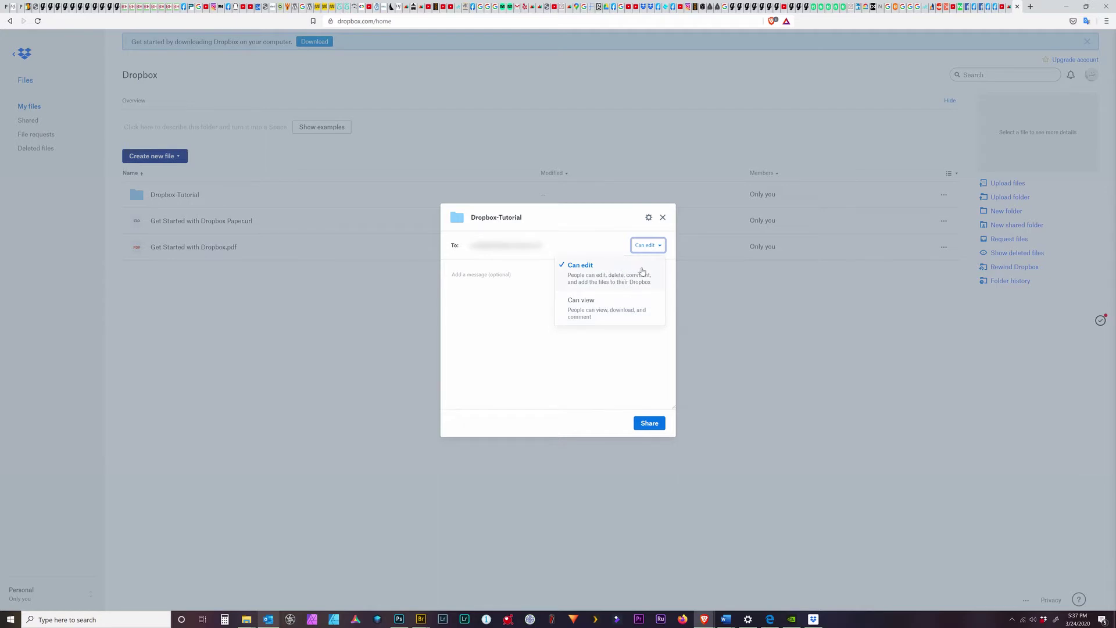
{"action": "left_click", "coordinate": [617, 318]}
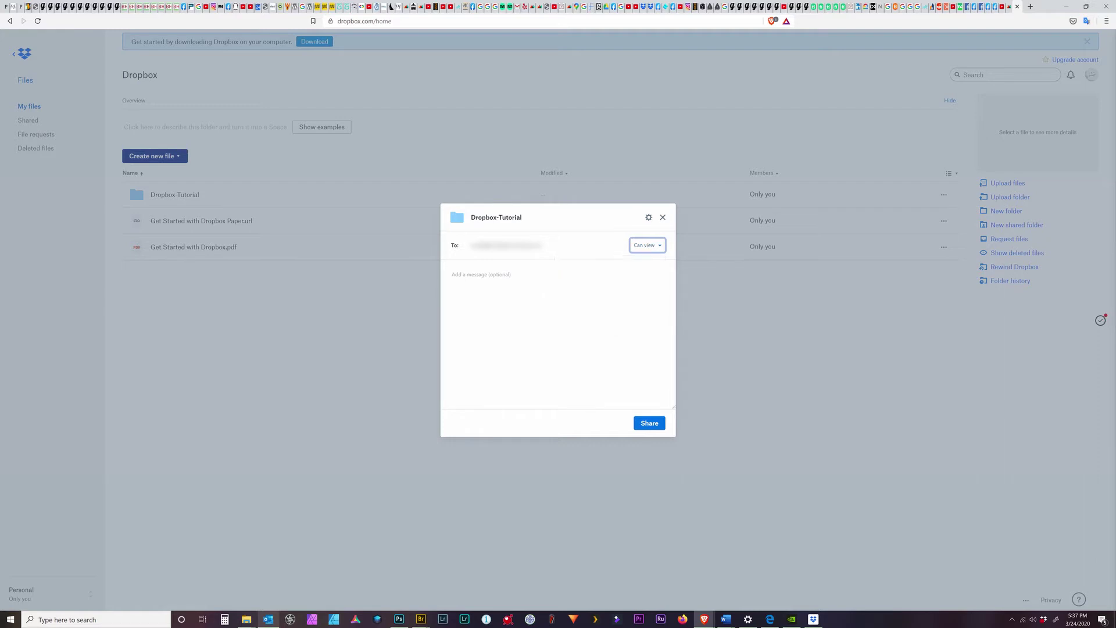
{"action": "left_click", "coordinate": [661, 246]}
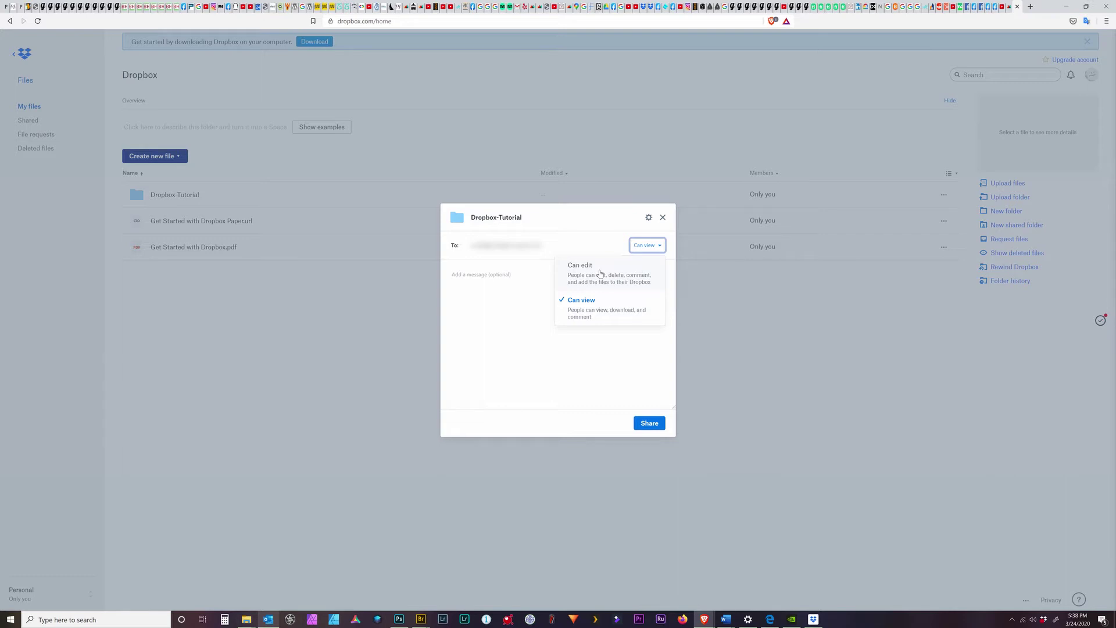
{"action": "left_click", "coordinate": [596, 307]}
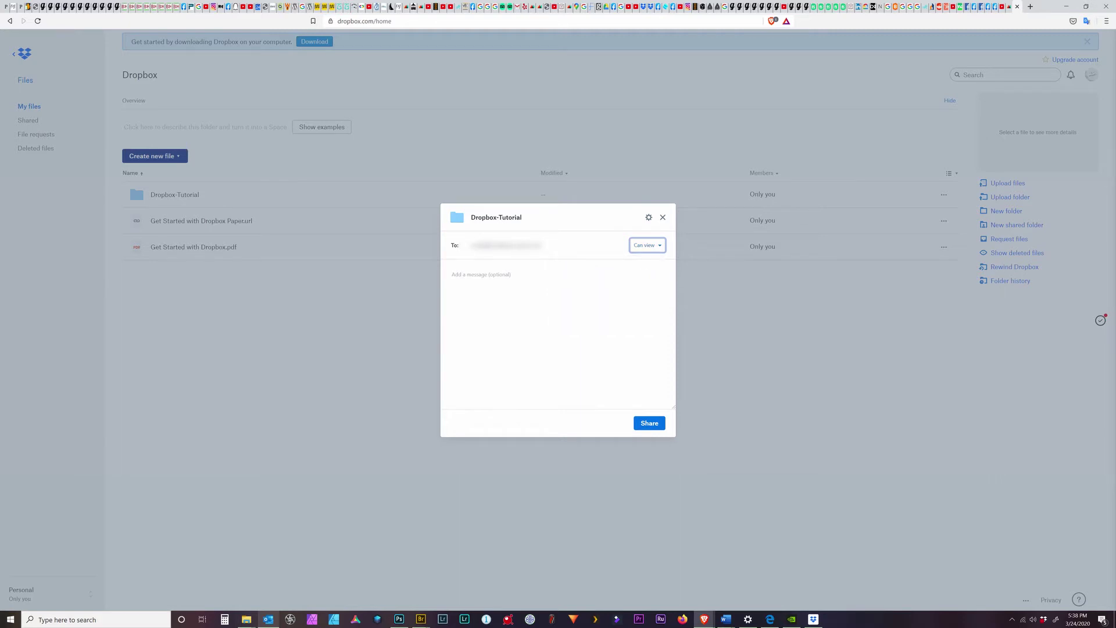
{"action": "left_click", "coordinate": [453, 274]}
{"action": "type", "text": "photos"}
{"action": "left_click", "coordinate": [644, 425]}
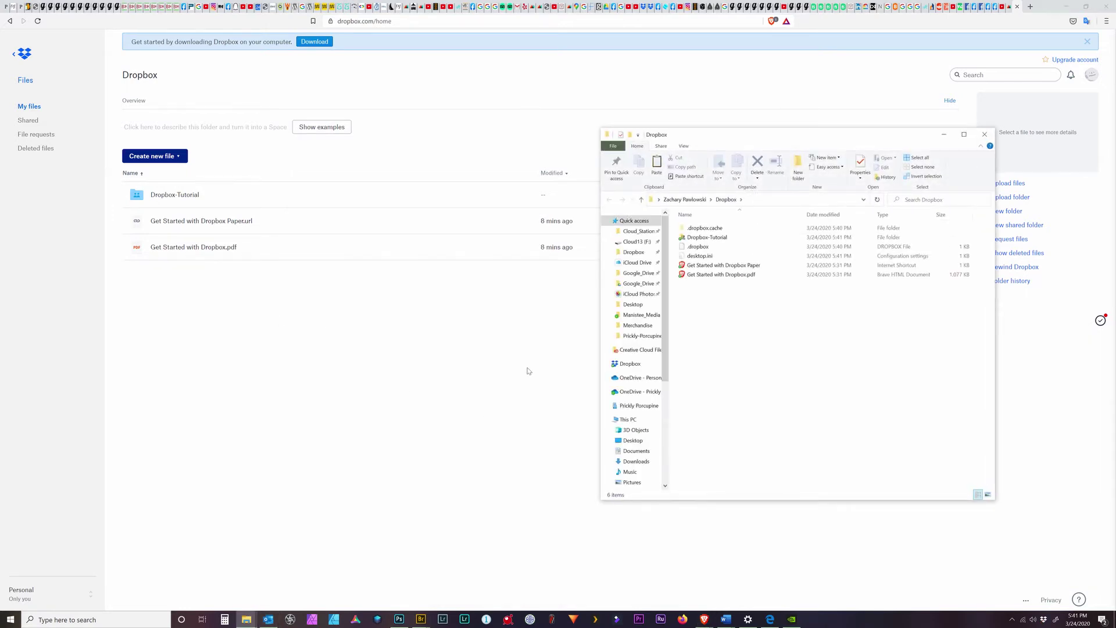
- Check the synced photos in the local Dropbox-Tutorial folder, then add a new folder in Dropbox
{"action": "left_click_drag", "start_coordinate": [809, 140], "coordinate": [598, 147]}
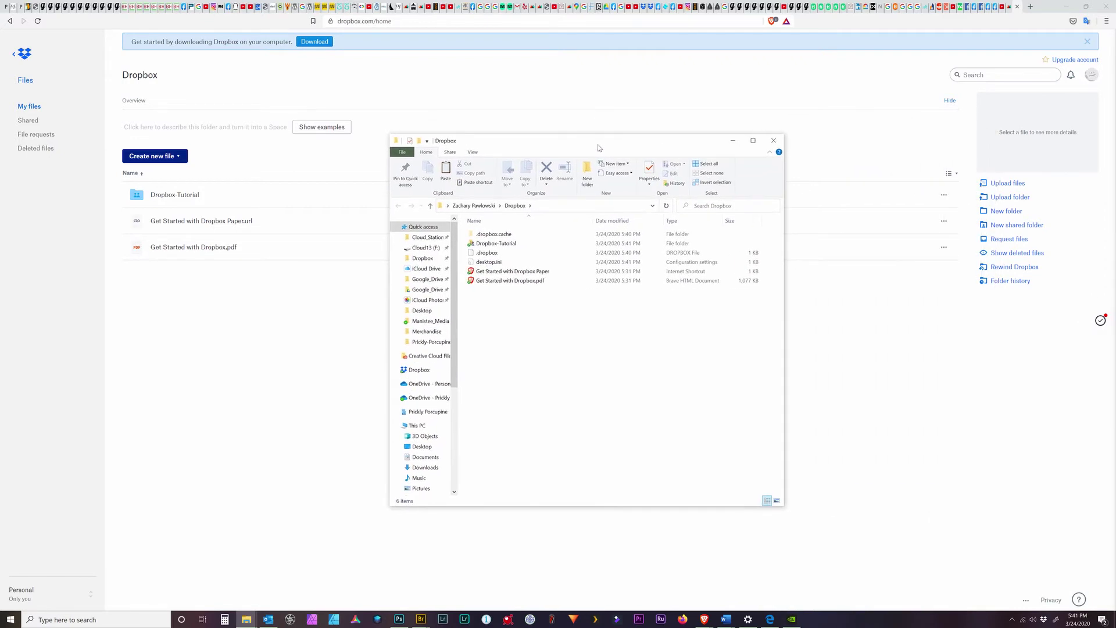
{"action": "double_click", "coordinate": [490, 245]}
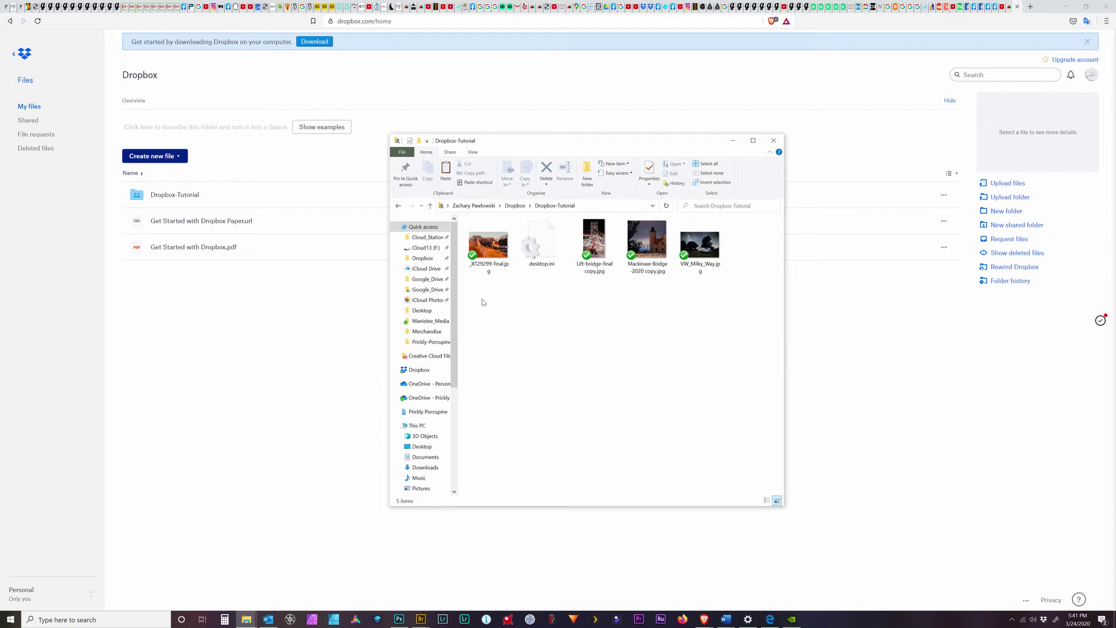
{"action": "left_click", "coordinate": [419, 371]}
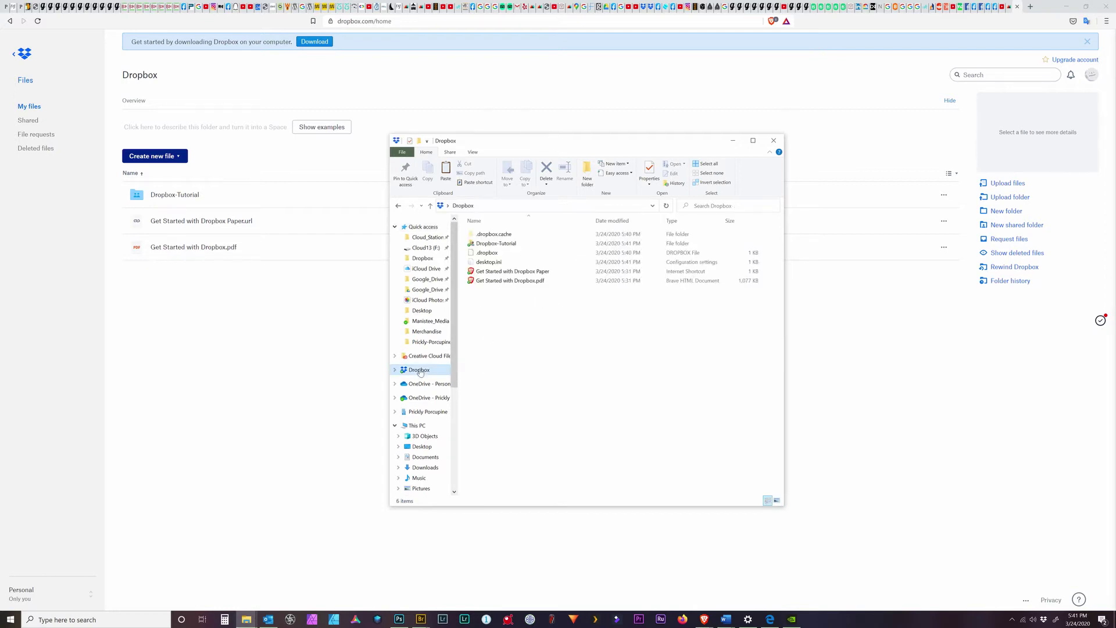
{"action": "left_click", "coordinate": [586, 180]}
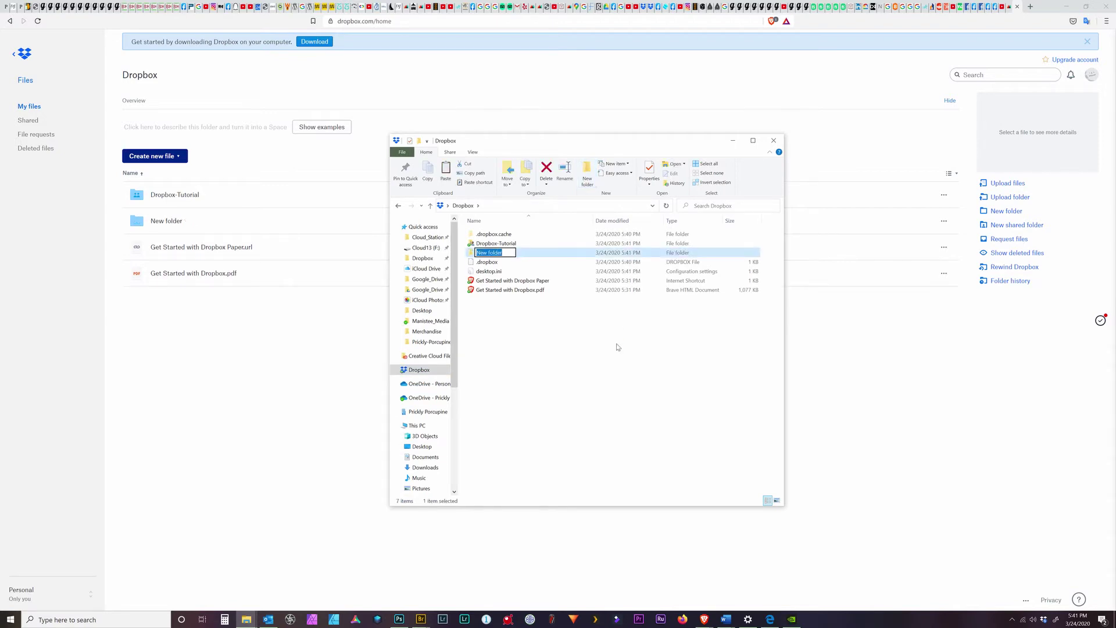
- Name the new folder Desktop-version and open it
{"action": "type", "text": "Desktop-version"}
{"action": "key", "text": "Return"}
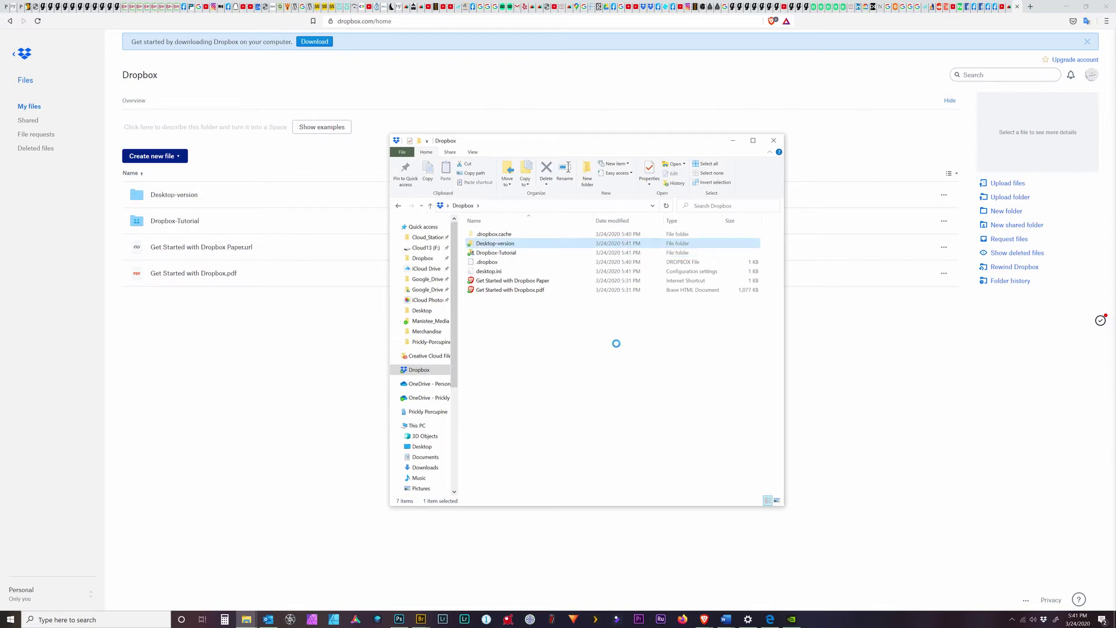
{"action": "key", "text": "Return"}
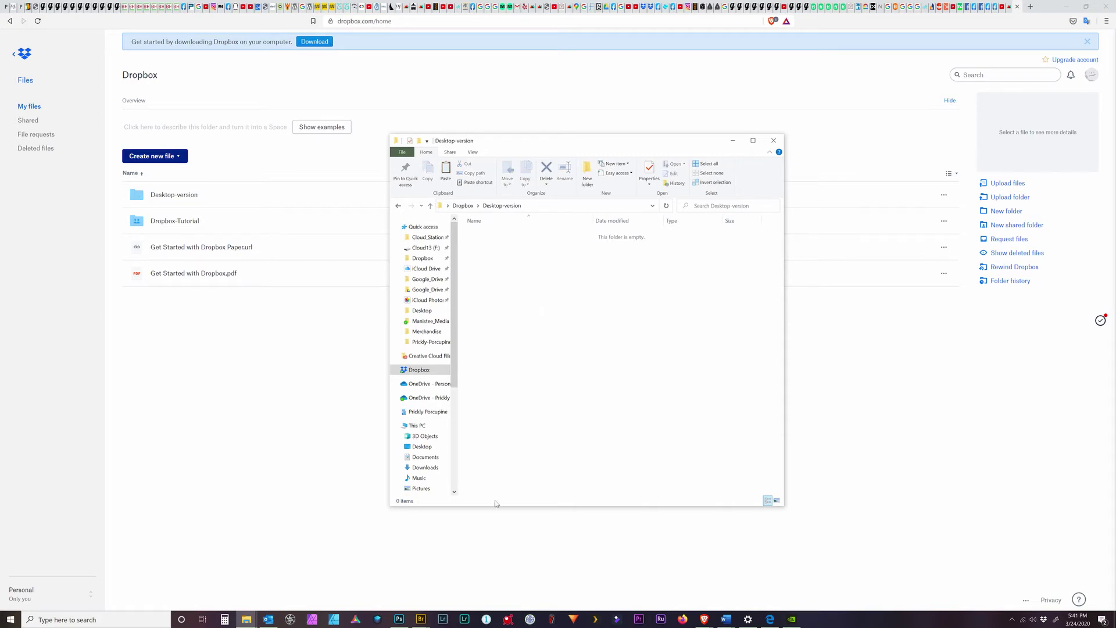
- Copy the four JPG photos from the tutorials folder and paste them into Desktop-version
{"action": "mouse_move", "coordinate": [254, 617]}
{"action": "left_click", "coordinate": [244, 588]}
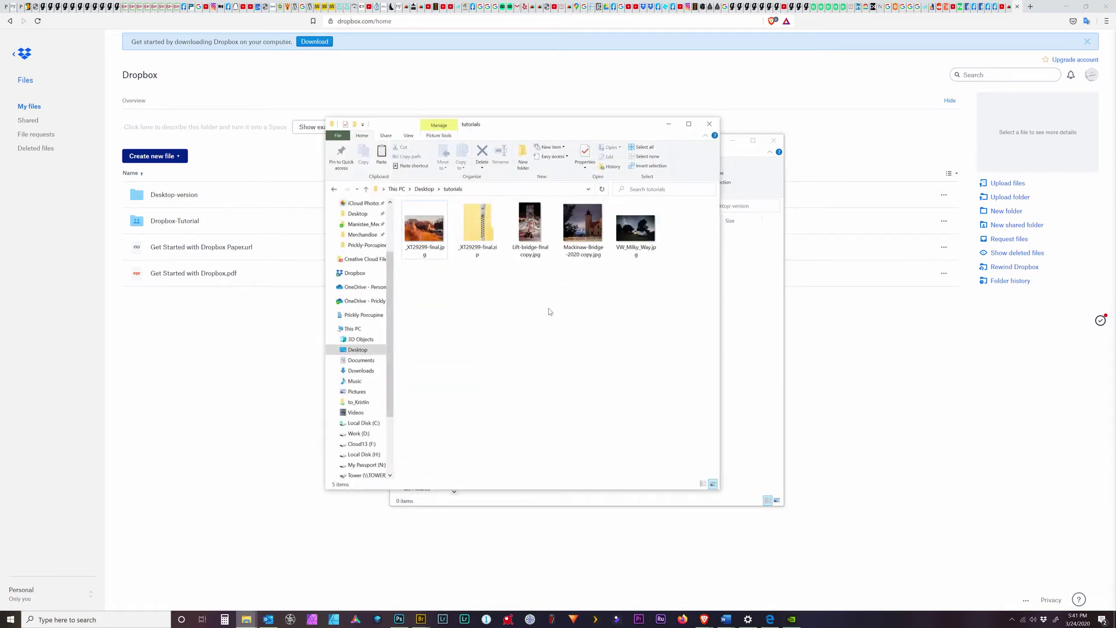
{"action": "left_click_drag", "start_coordinate": [655, 294], "coordinate": [521, 239]}
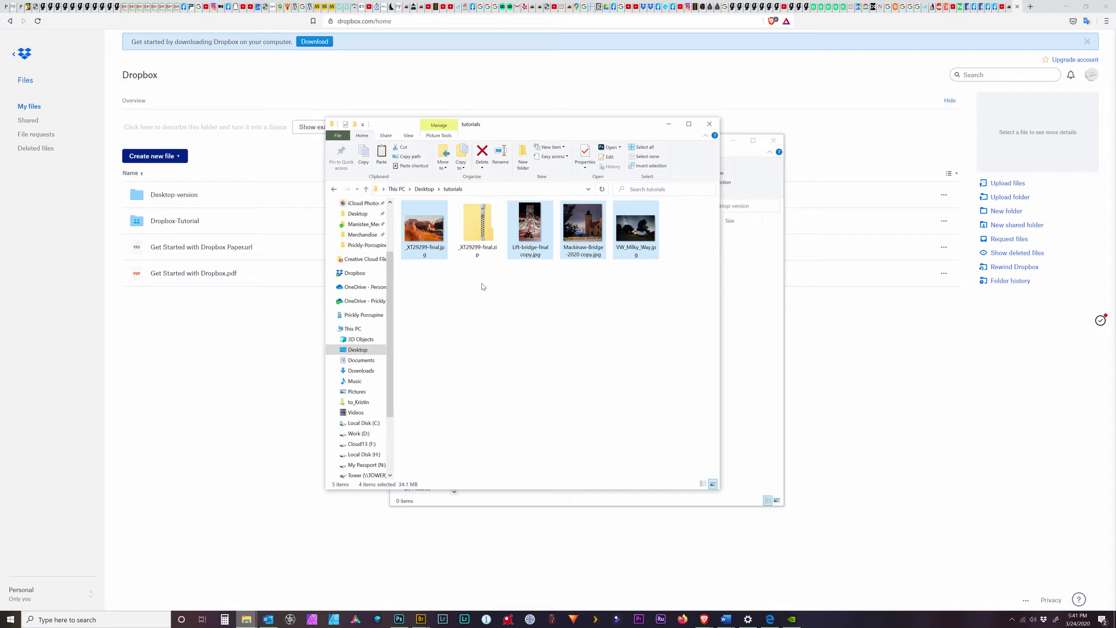
{"action": "left_click", "coordinate": [762, 260]}
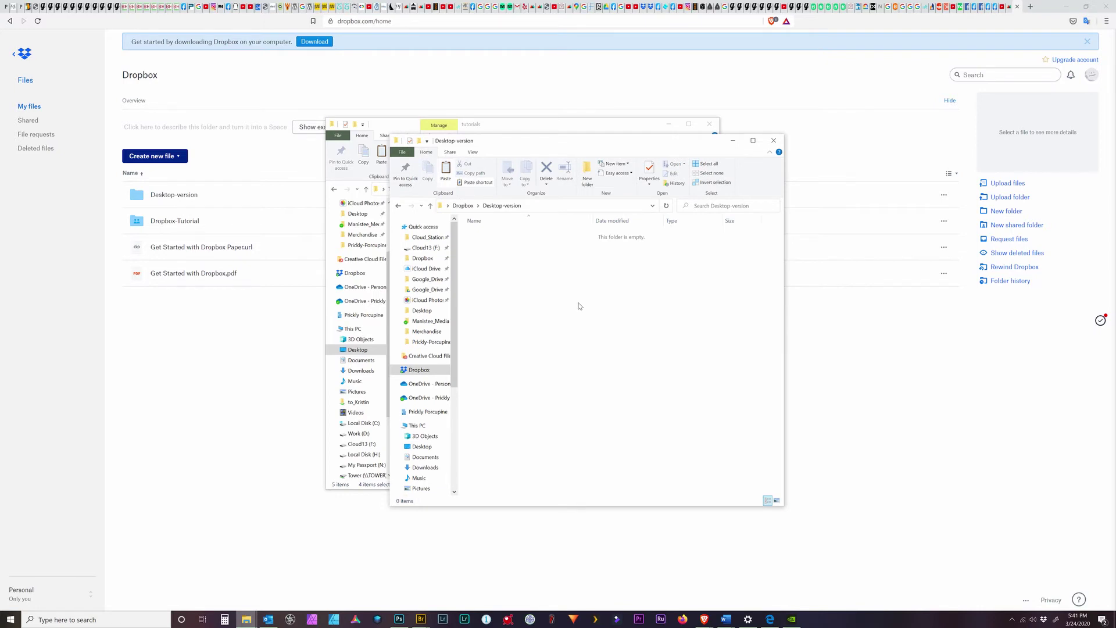
{"action": "key", "text": "ctrl+v"}
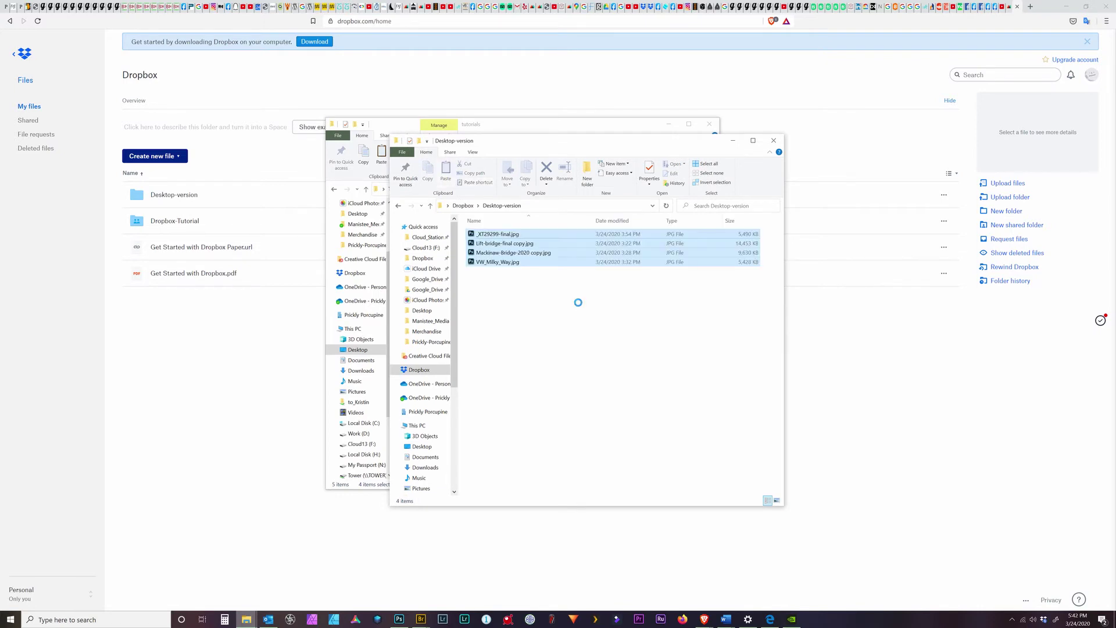
{"action": "left_click", "coordinate": [579, 319]}
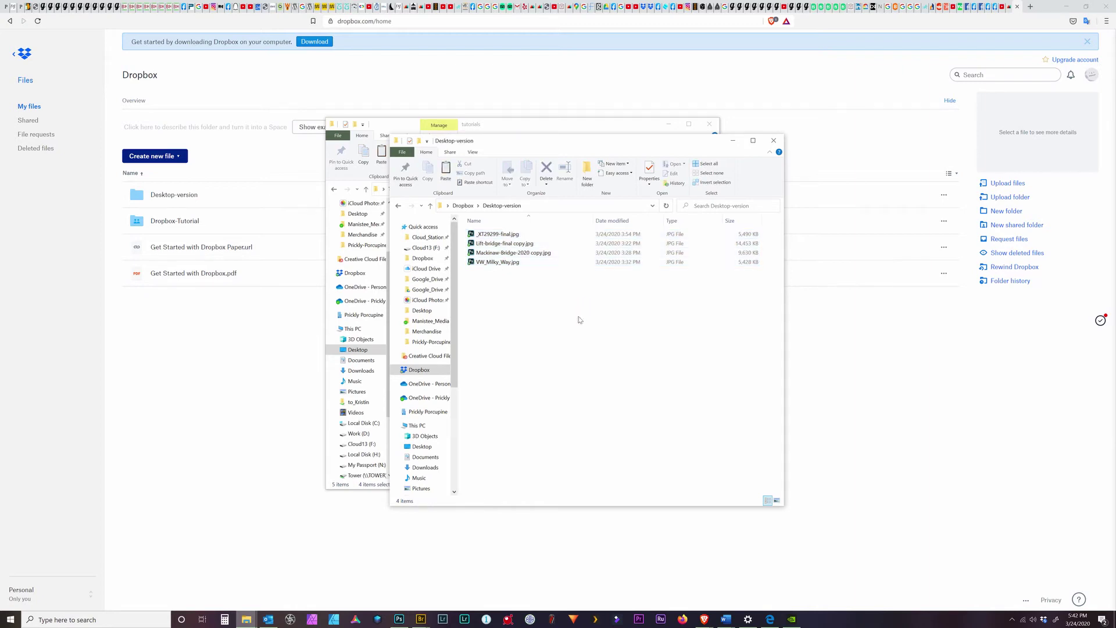
{"action": "mouse_move", "coordinate": [477, 237]}
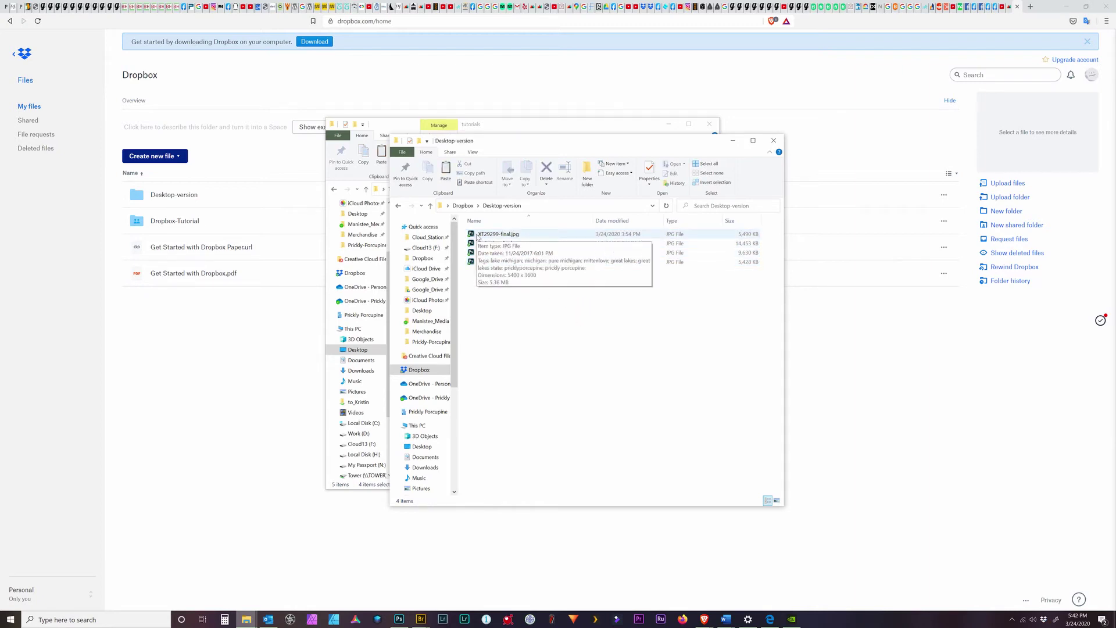
- Open Desktop-version on the Dropbox web page to confirm the four photos arrived
{"action": "left_click", "coordinate": [147, 341]}
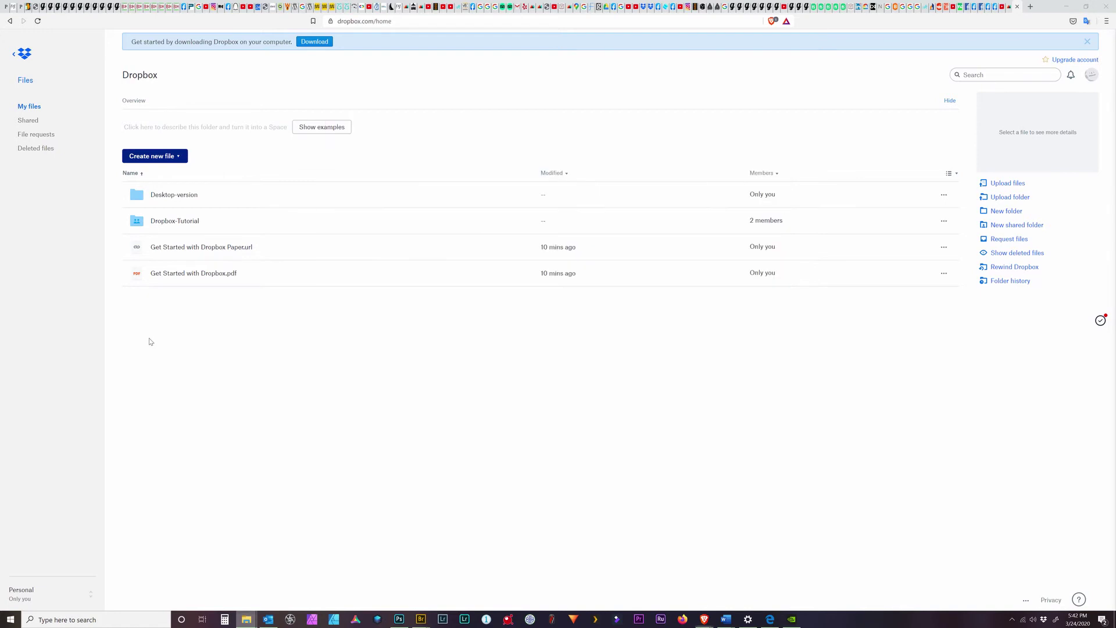
{"action": "left_click", "coordinate": [163, 194]}
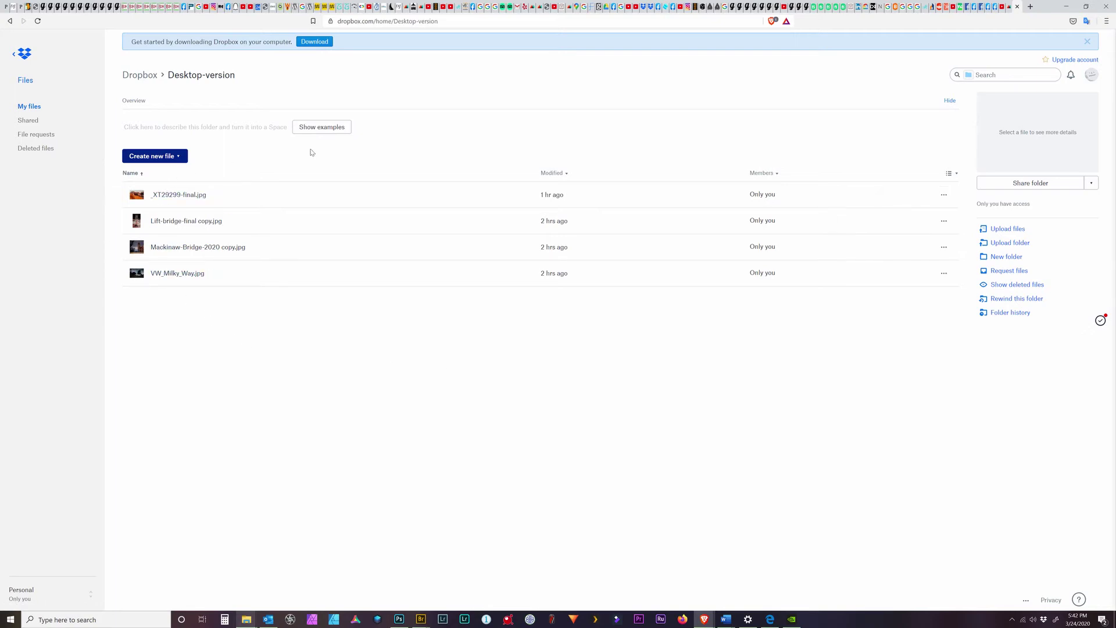
{"action": "left_click", "coordinate": [141, 75]}
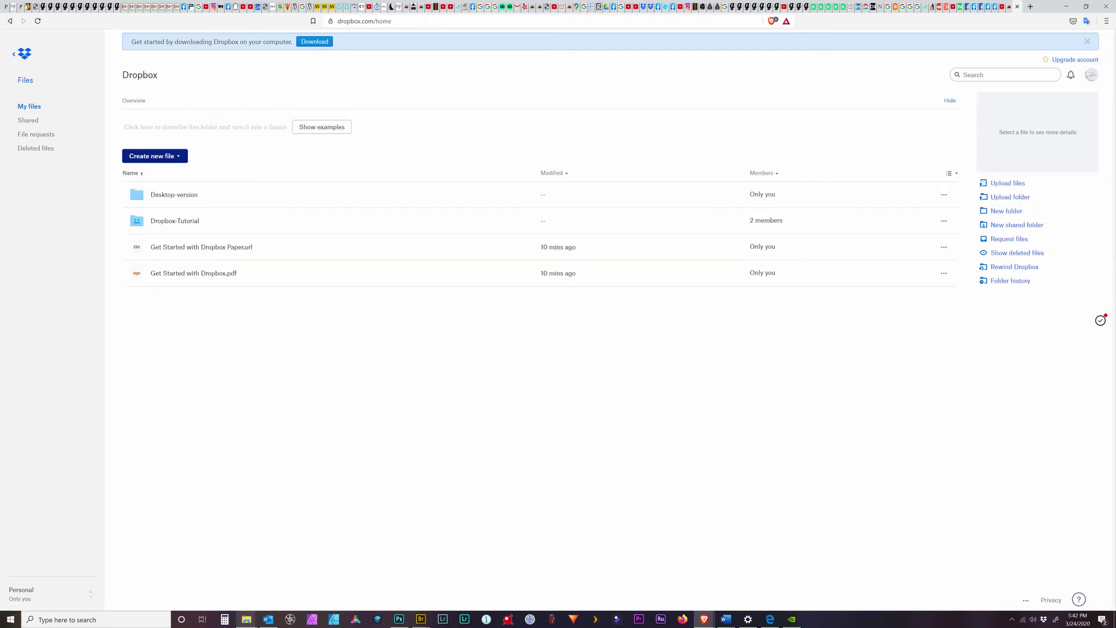
- Delete VW_Milky_Way.jpg from the Dropbox-Tutorial folder
{"action": "left_click", "coordinate": [174, 221]}
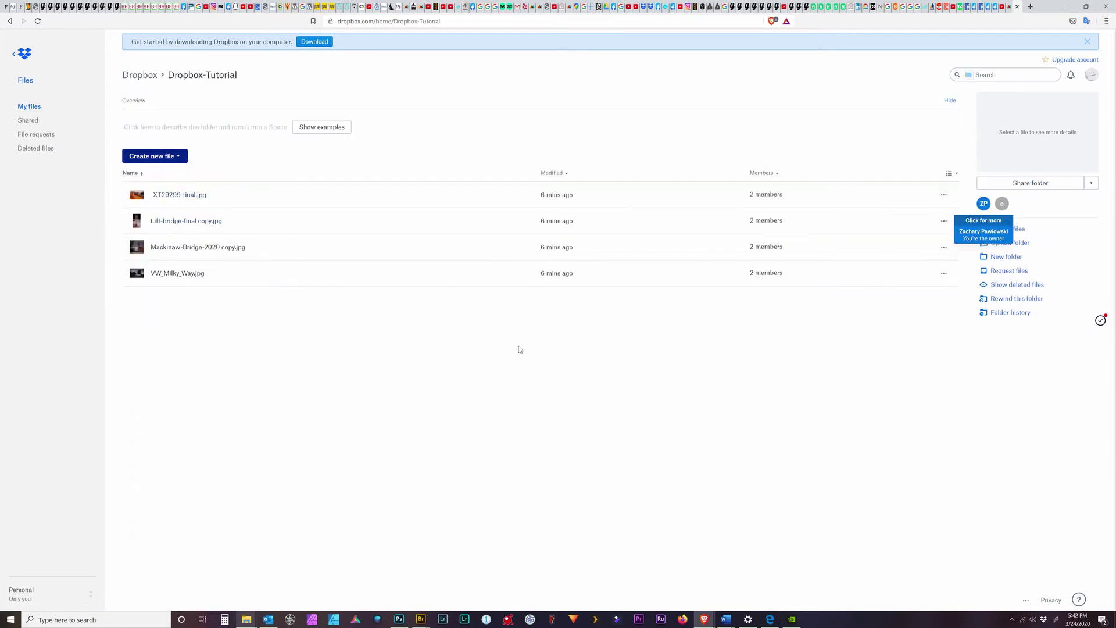
{"action": "left_click", "coordinate": [945, 274]}
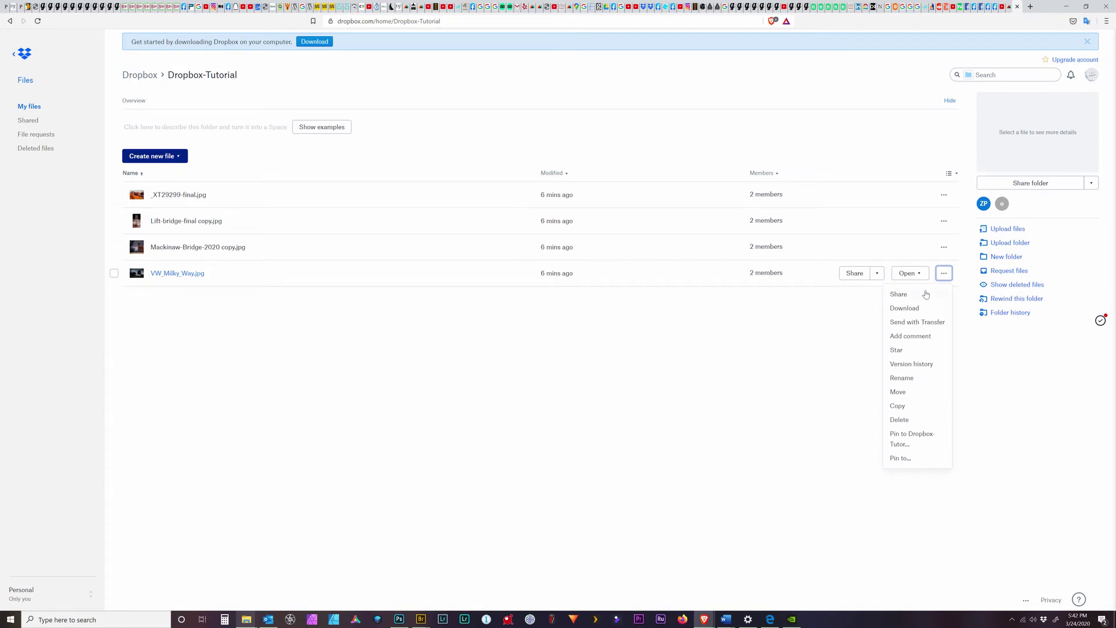
{"action": "left_click", "coordinate": [900, 420]}
{"action": "left_click", "coordinate": [649, 350]}
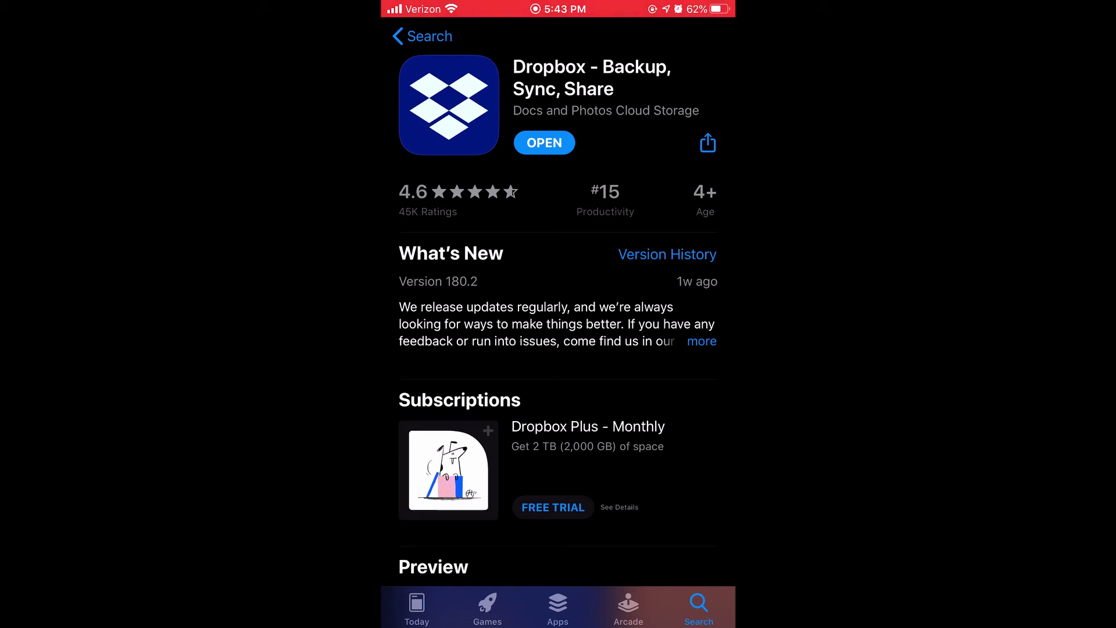
- Launch the installed Dropbox app from its App Store page to reach the sign-in screen
{"action": "left_click", "coordinate": [545, 142]}
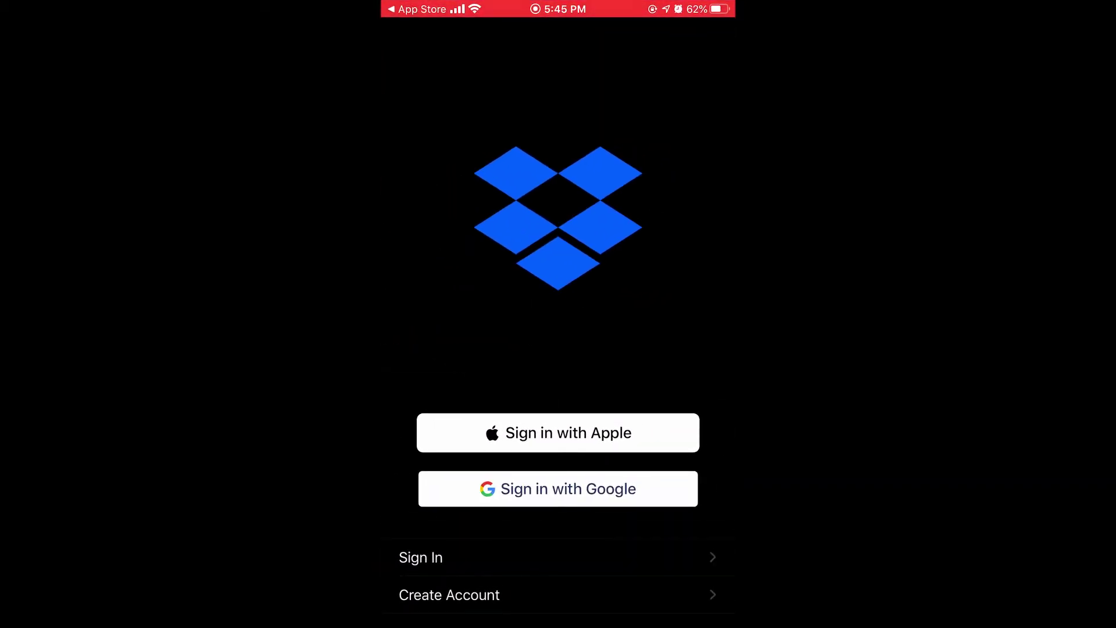
- Sign in to the existing account and decline the Dropbox Plus upgrade offer
{"action": "left_click", "coordinate": [421, 557]}
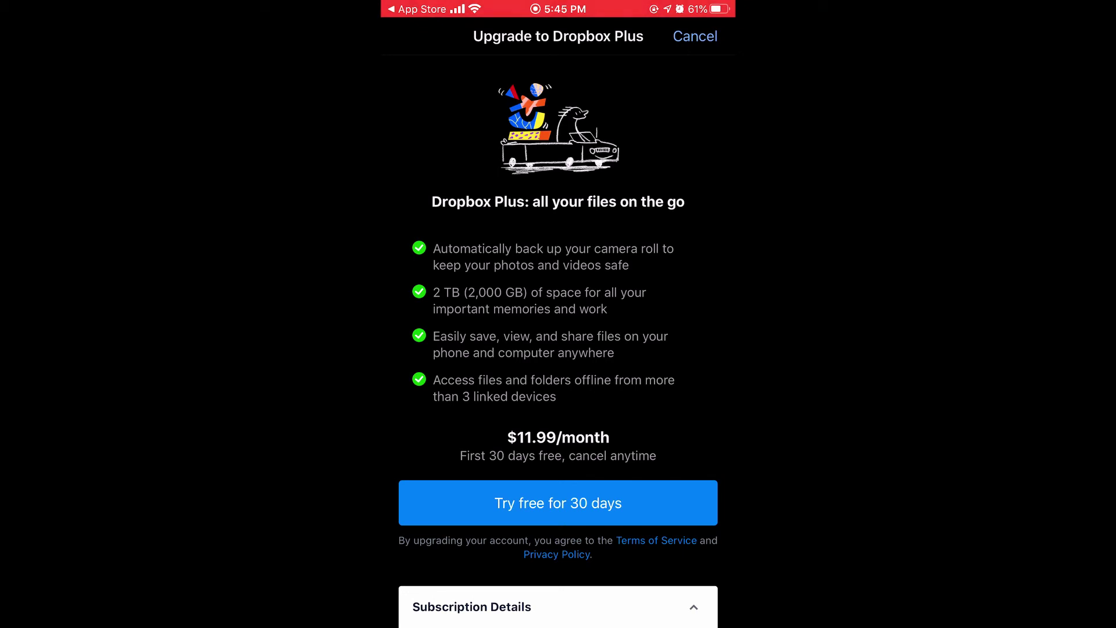
{"action": "left_click", "coordinate": [695, 36]}
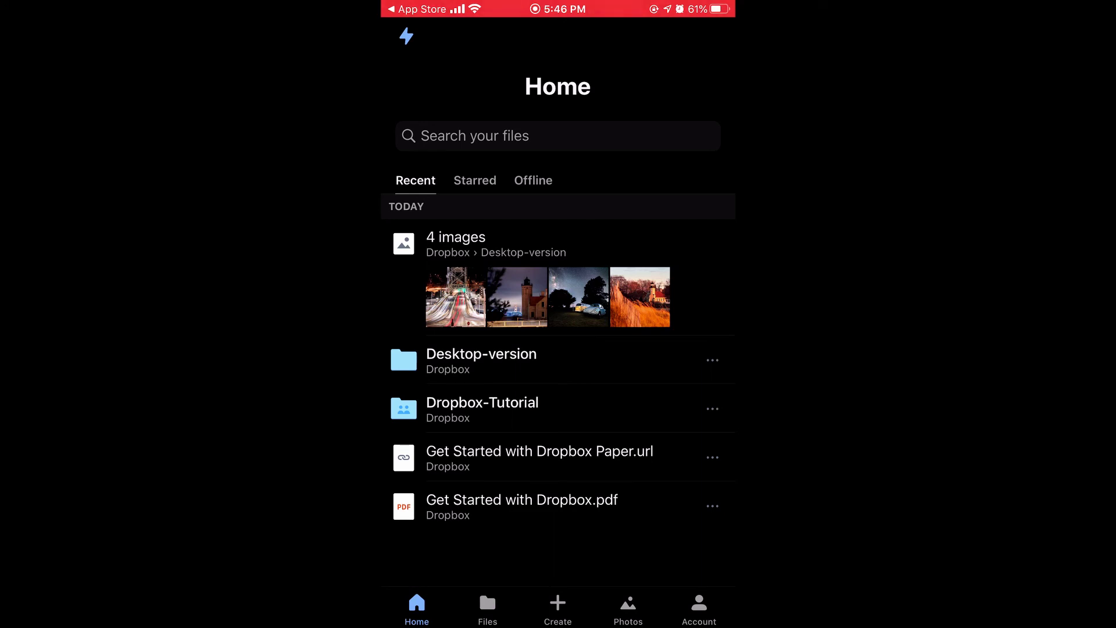
- Create a new folder named 'Photo' in the Dropbox iOS app
{"action": "left_click", "coordinate": [557, 608]}
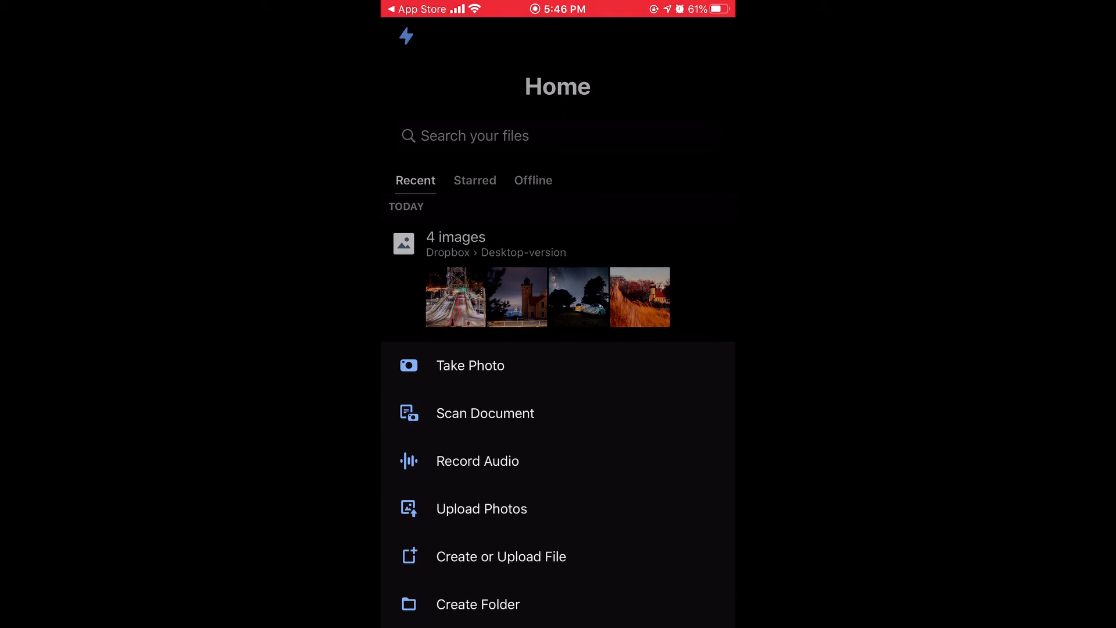
{"action": "left_click", "coordinate": [478, 605]}
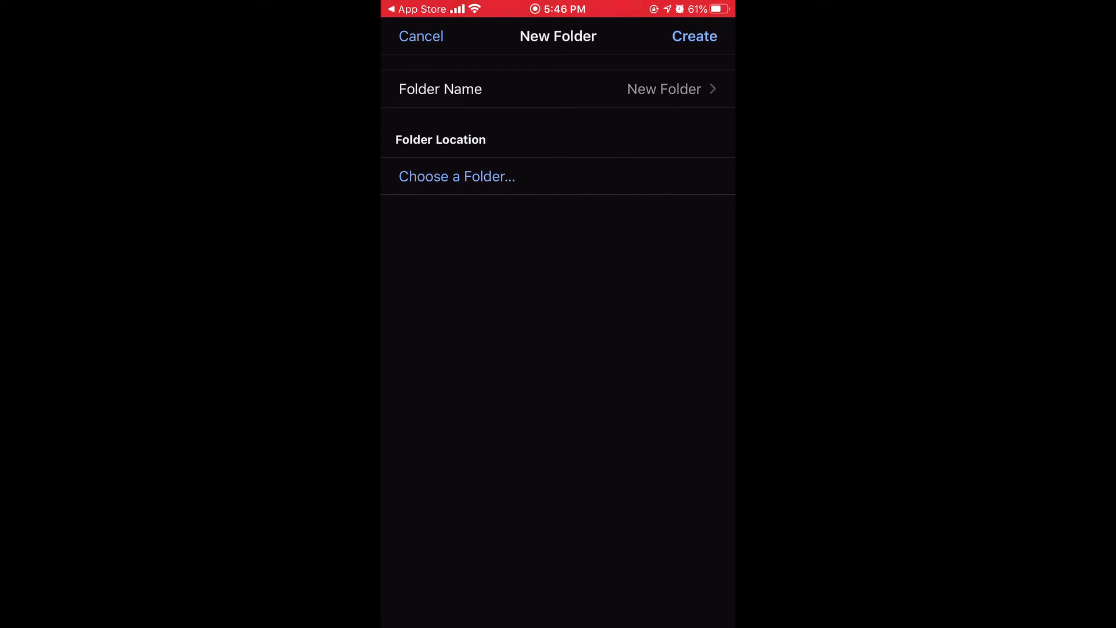
{"action": "left_click", "coordinate": [558, 89]}
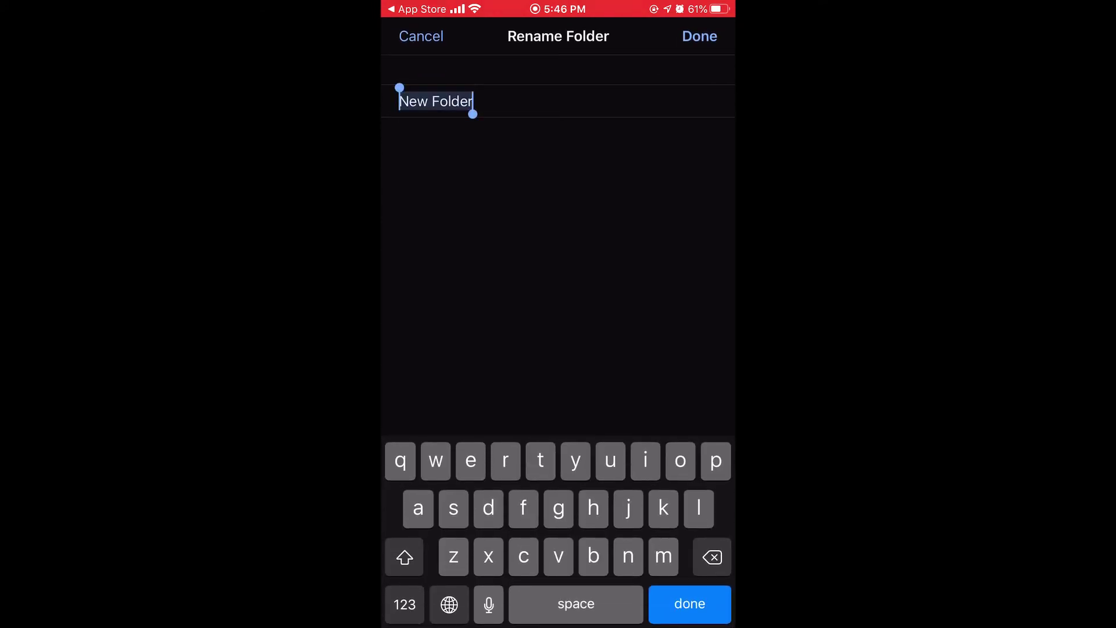
{"action": "type", "text": "Photo"}
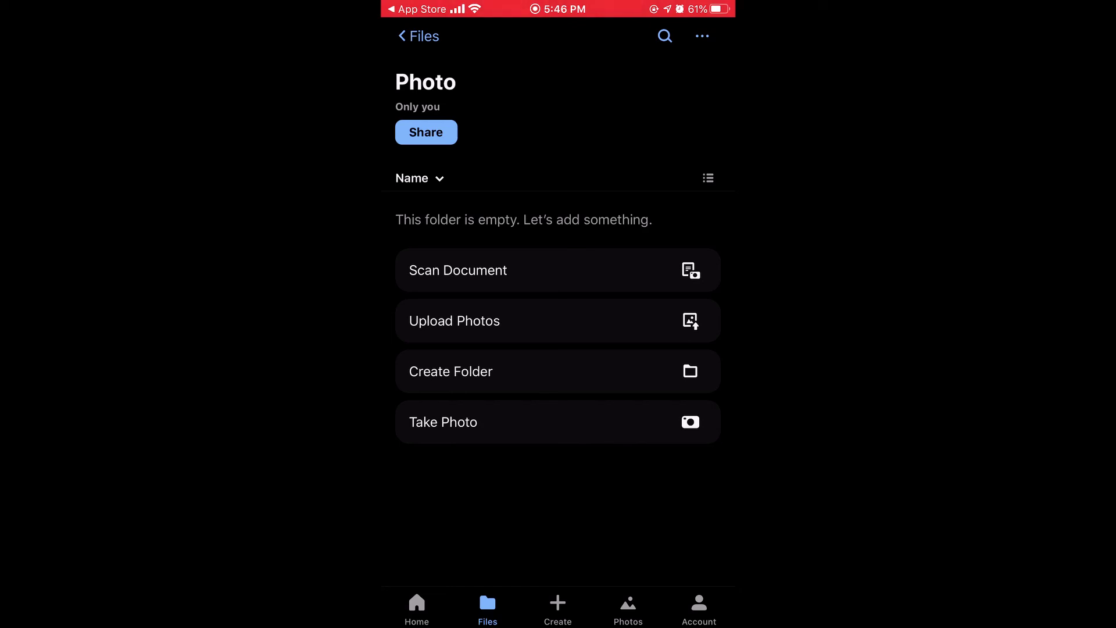
- Upload the two latte photos from the phone into Photo, keeping JPG as the save format
{"action": "left_click", "coordinate": [454, 321]}
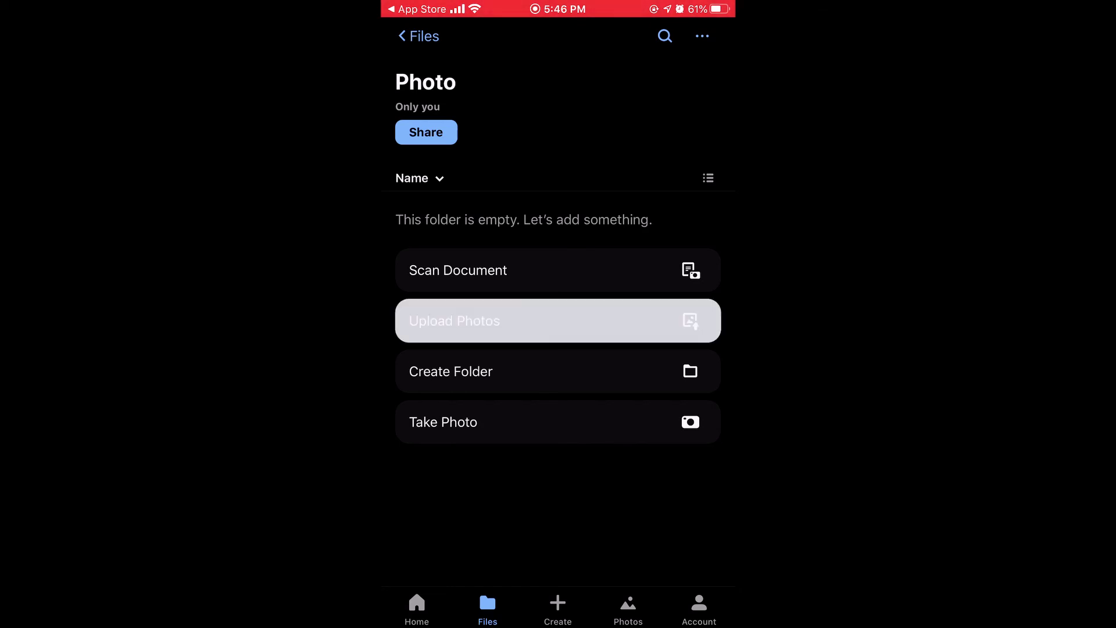
{"action": "scroll", "coordinate": [558, 349], "scroll_direction": "down", "scroll_amount": 5}
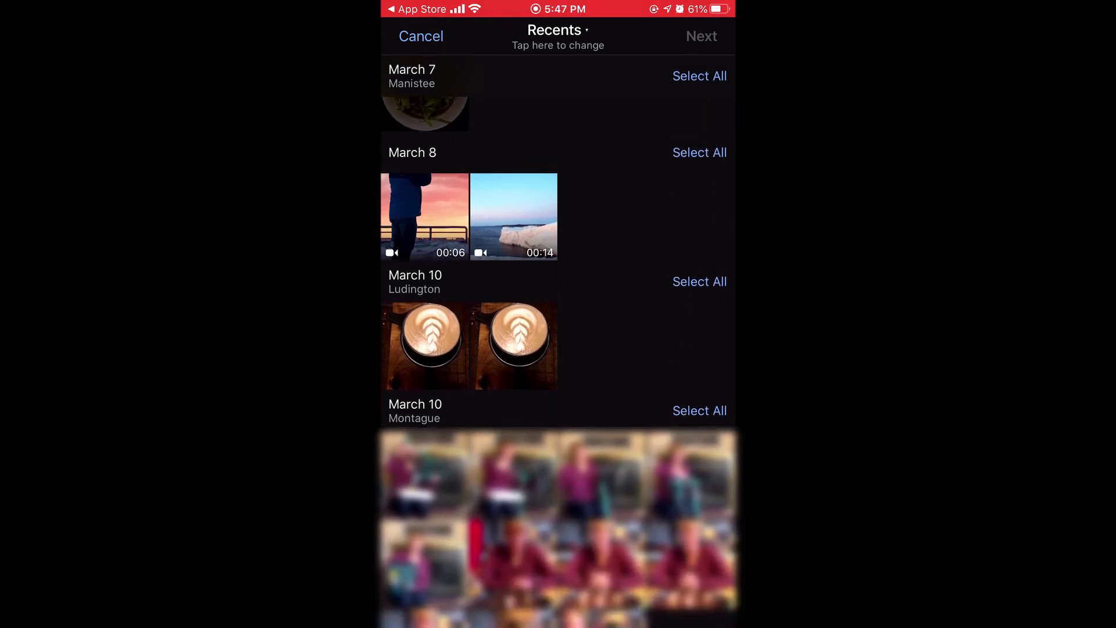
{"action": "left_click", "coordinate": [513, 346]}
{"action": "left_click", "coordinate": [425, 346]}
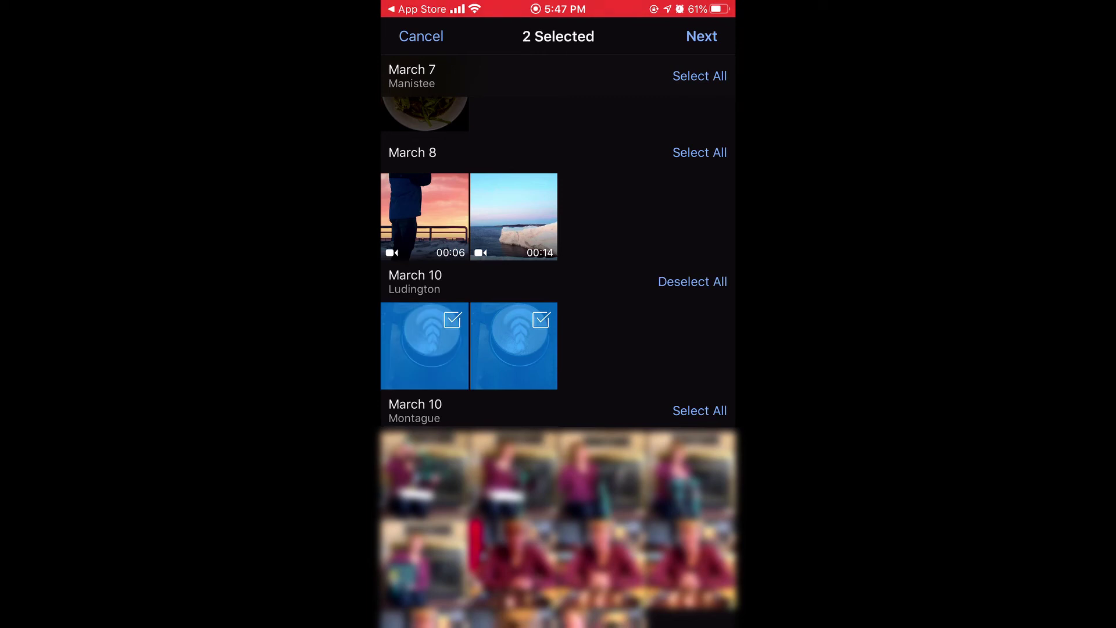
{"action": "left_click", "coordinate": [702, 36]}
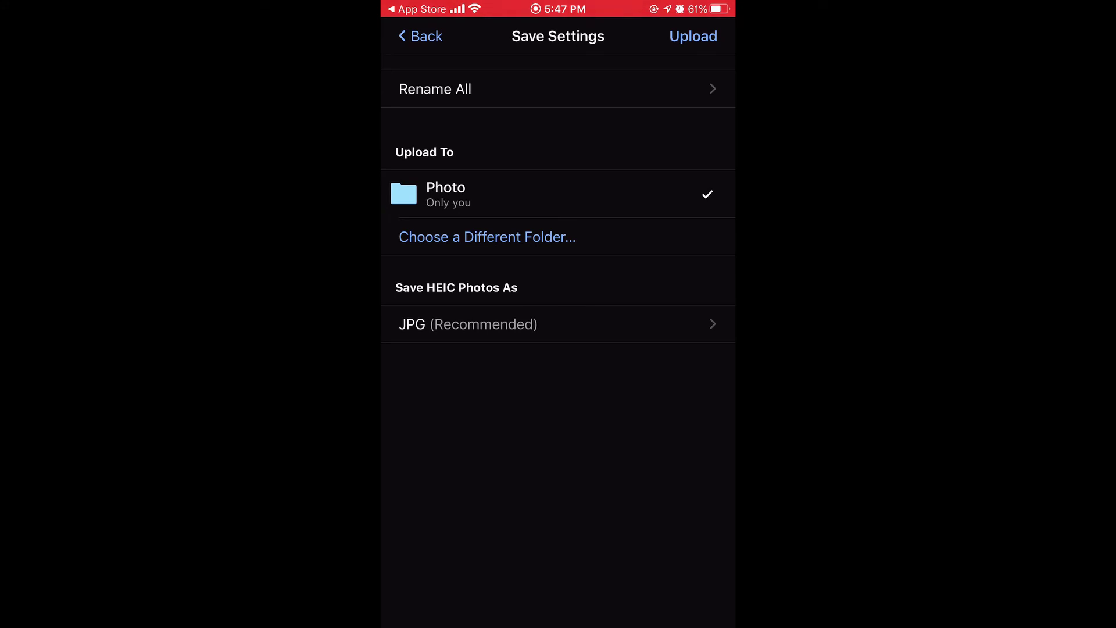
{"action": "left_click", "coordinate": [469, 324]}
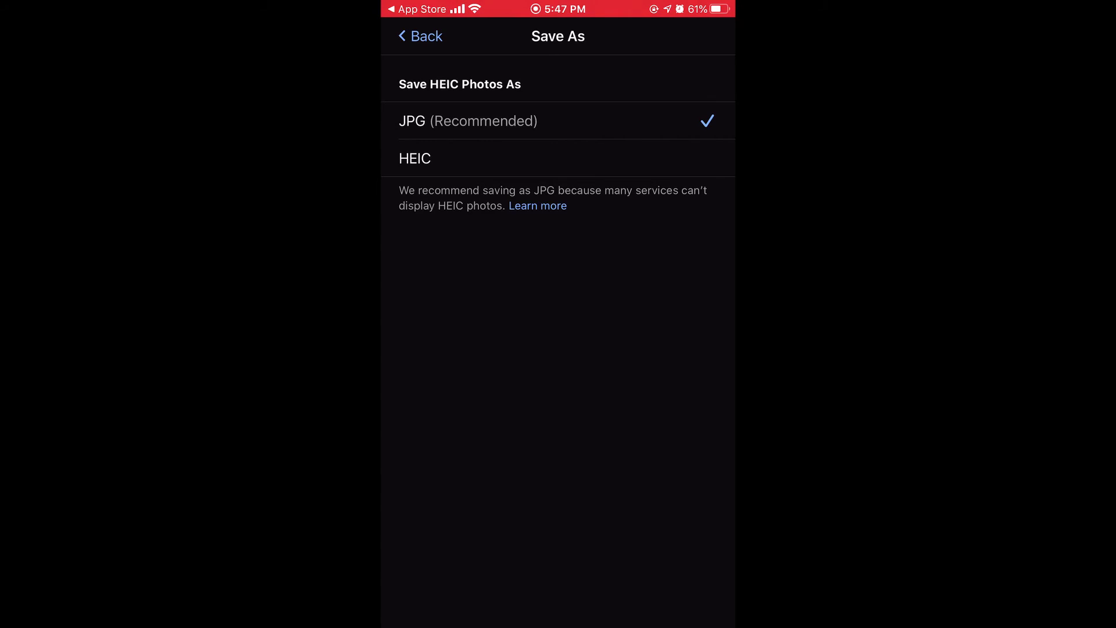
{"action": "left_click", "coordinate": [420, 36]}
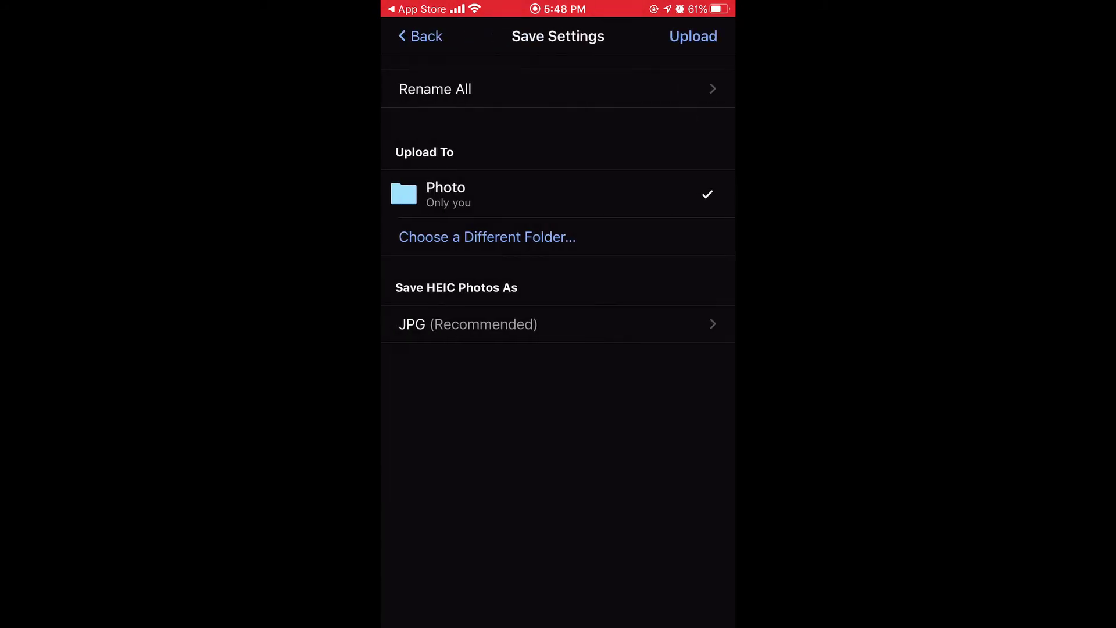
{"action": "left_click", "coordinate": [693, 36]}
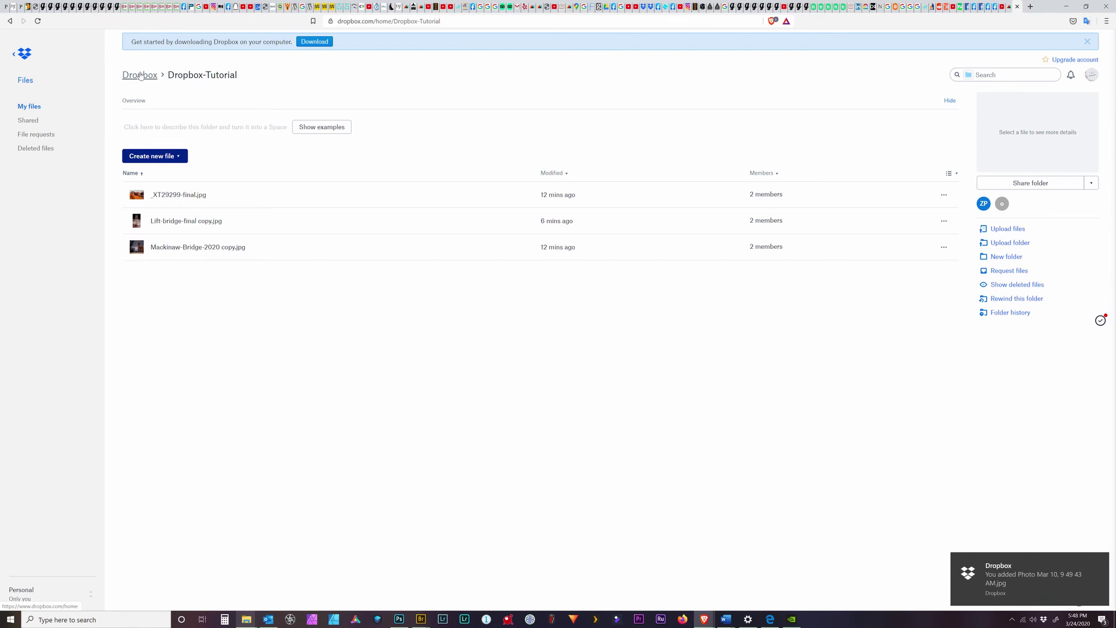
- Open the Photo folder on the website to confirm both JPGs, then return to the Dropbox root
{"action": "left_click", "coordinate": [140, 76]}
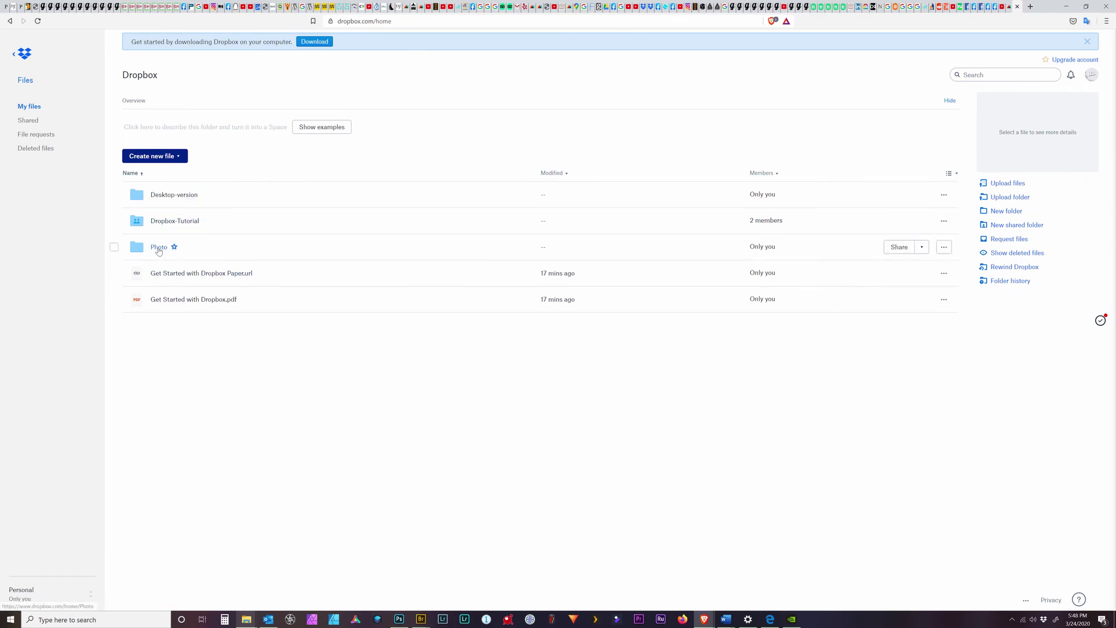
{"action": "left_click", "coordinate": [158, 248]}
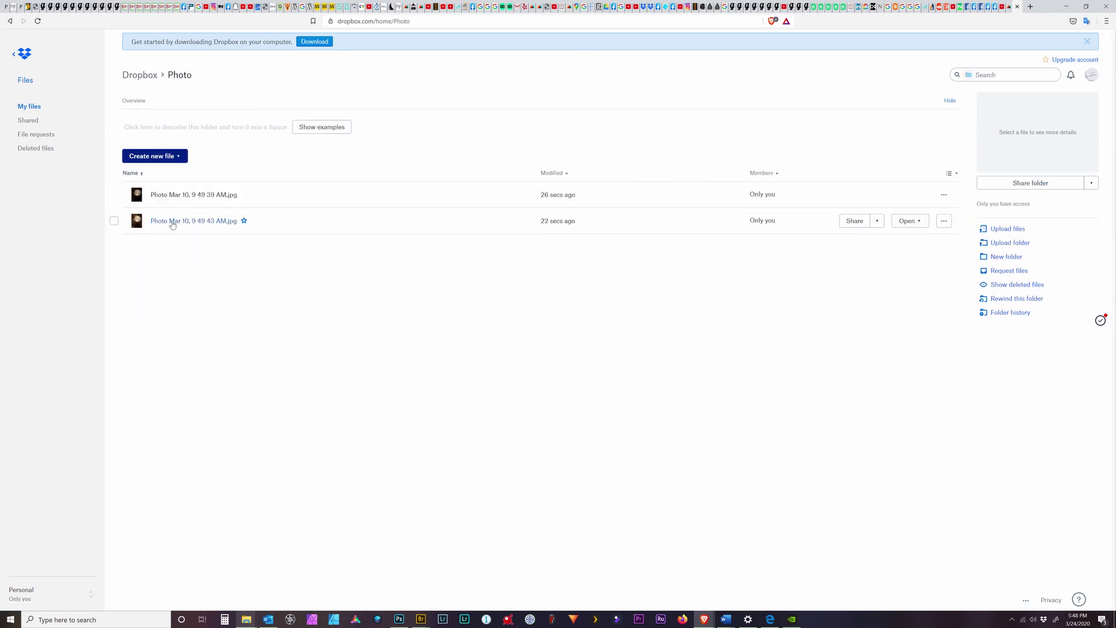
{"action": "left_click", "coordinate": [139, 75]}
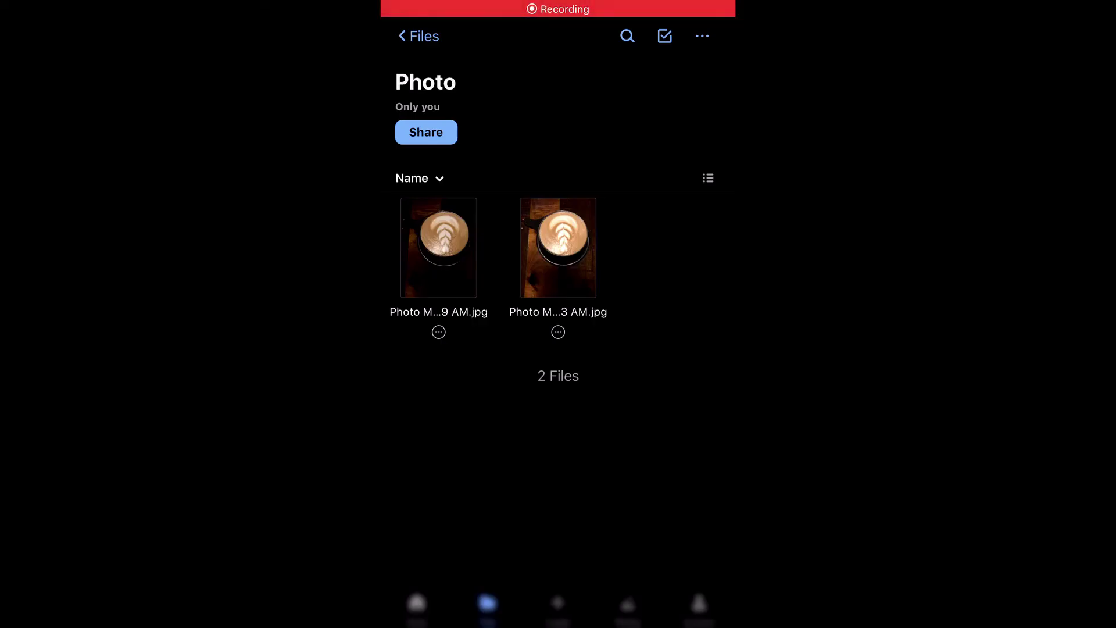
- Share the Photo folder with the suggested contact as an editor, with the message 'Photos'
{"action": "left_click", "coordinate": [416, 608]}
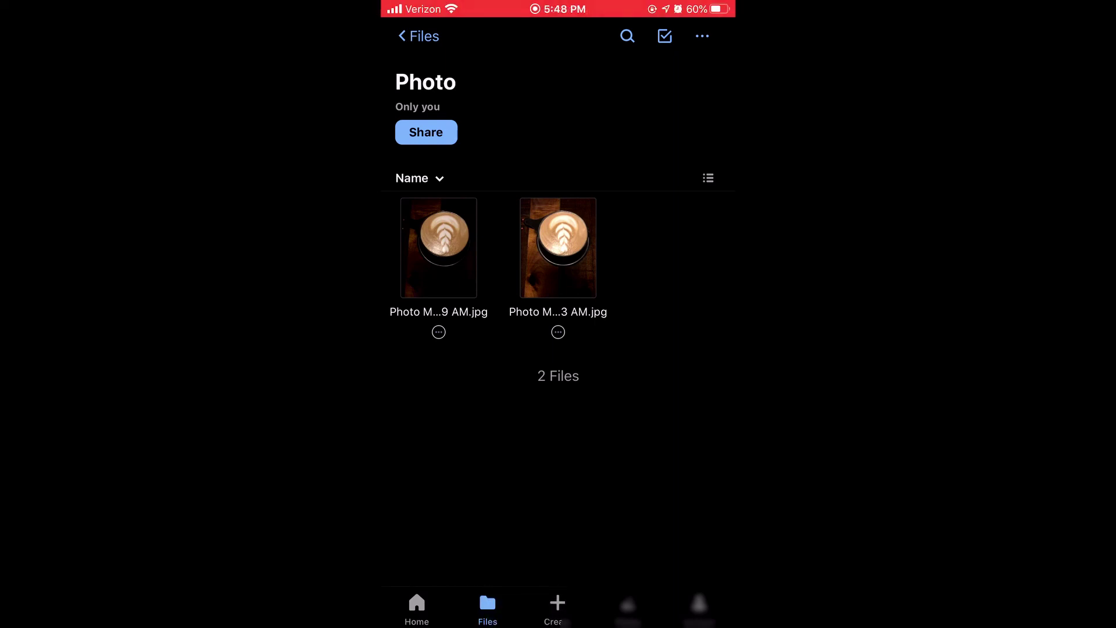
{"action": "left_click", "coordinate": [426, 132]}
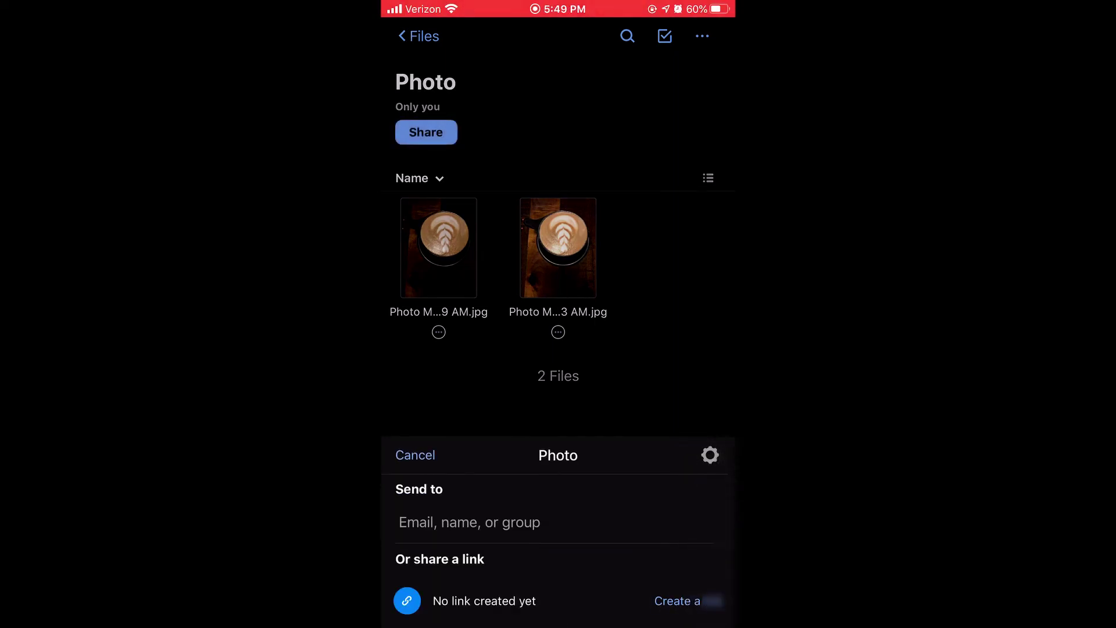
{"action": "left_click", "coordinate": [469, 522]}
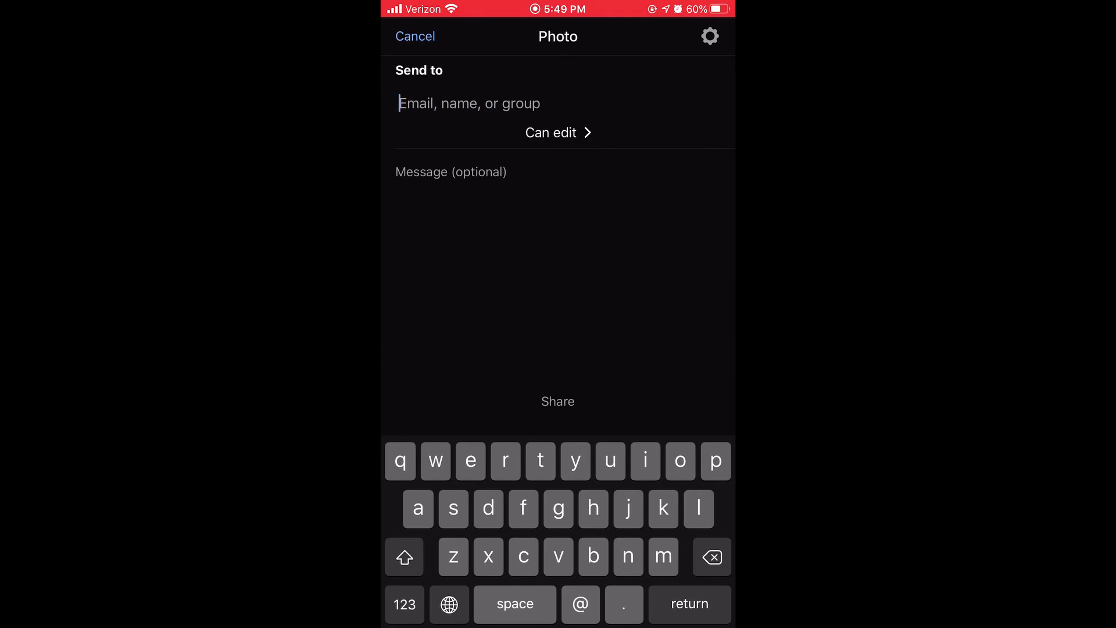
{"action": "type", "text": "rauch"}
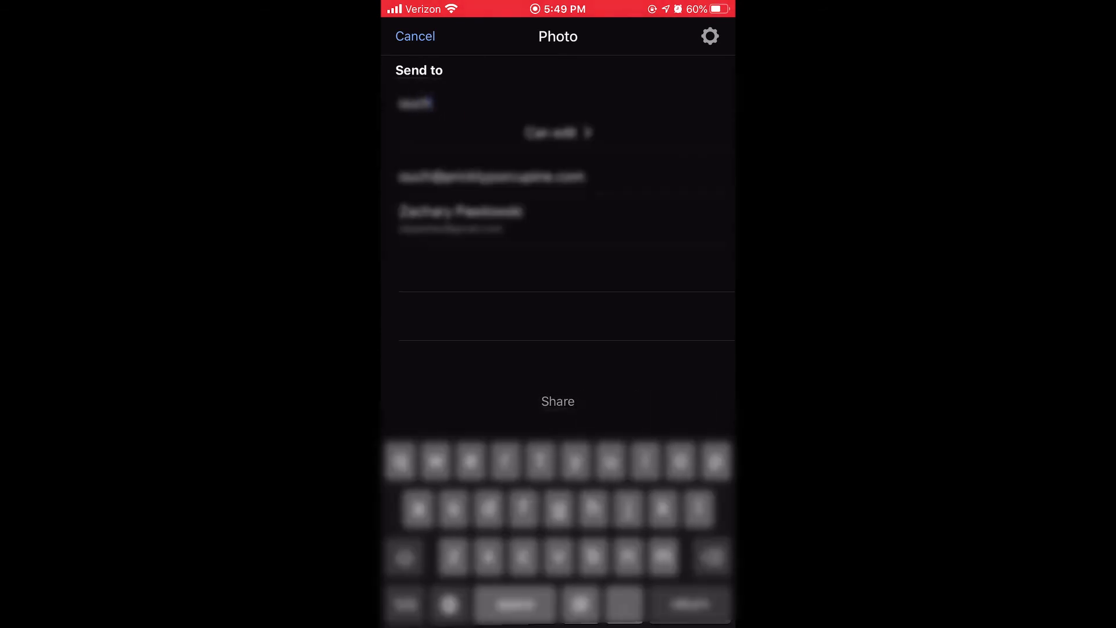
{"action": "left_click", "coordinate": [491, 176]}
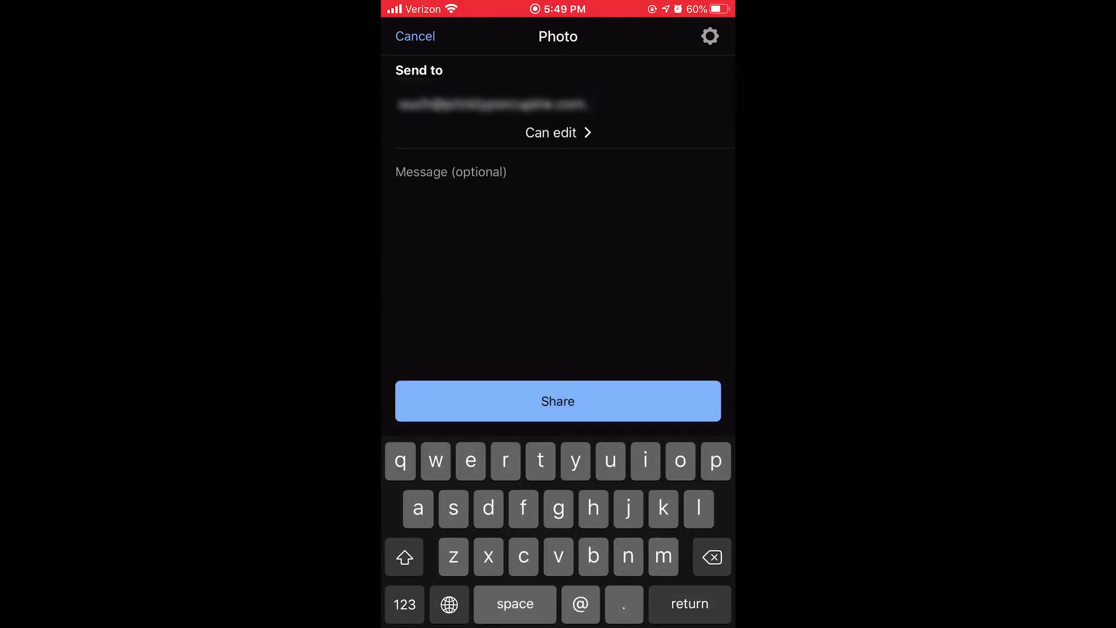
{"action": "left_click", "coordinate": [402, 171]}
{"action": "type", "text": "Phto"}
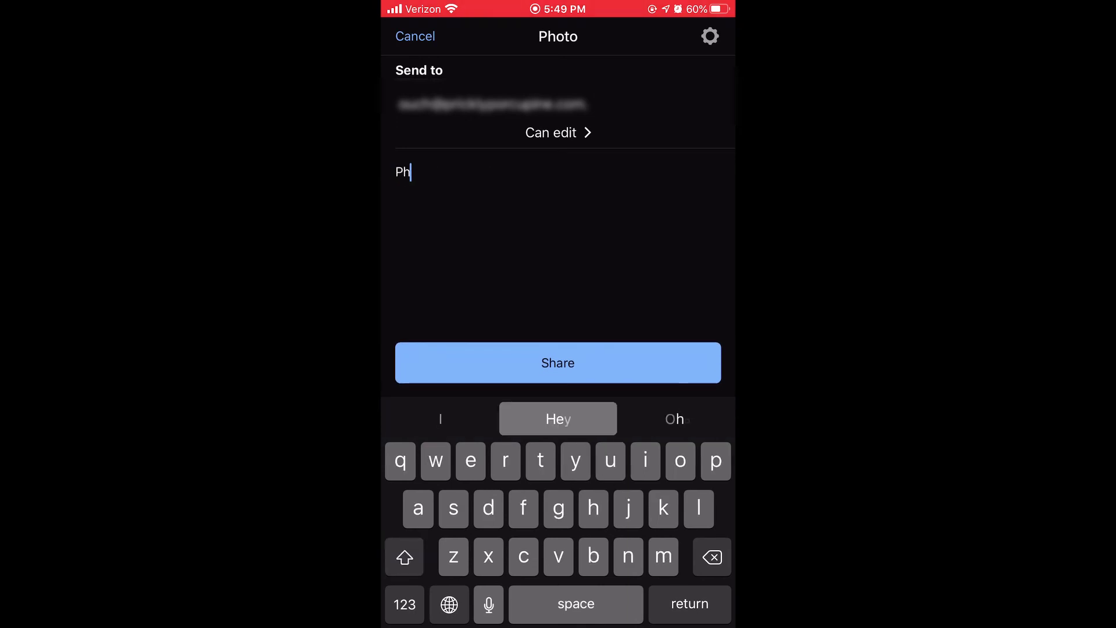
{"action": "key", "text": "BackSpace"}
{"action": "type", "text": "otos"}
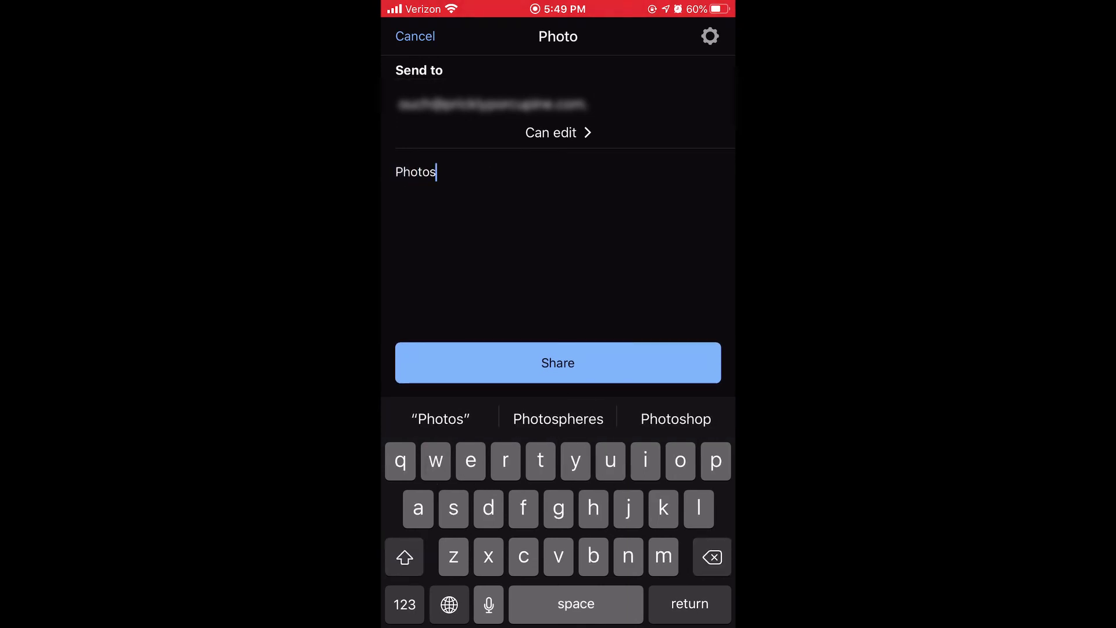
{"action": "key", "text": "Return"}
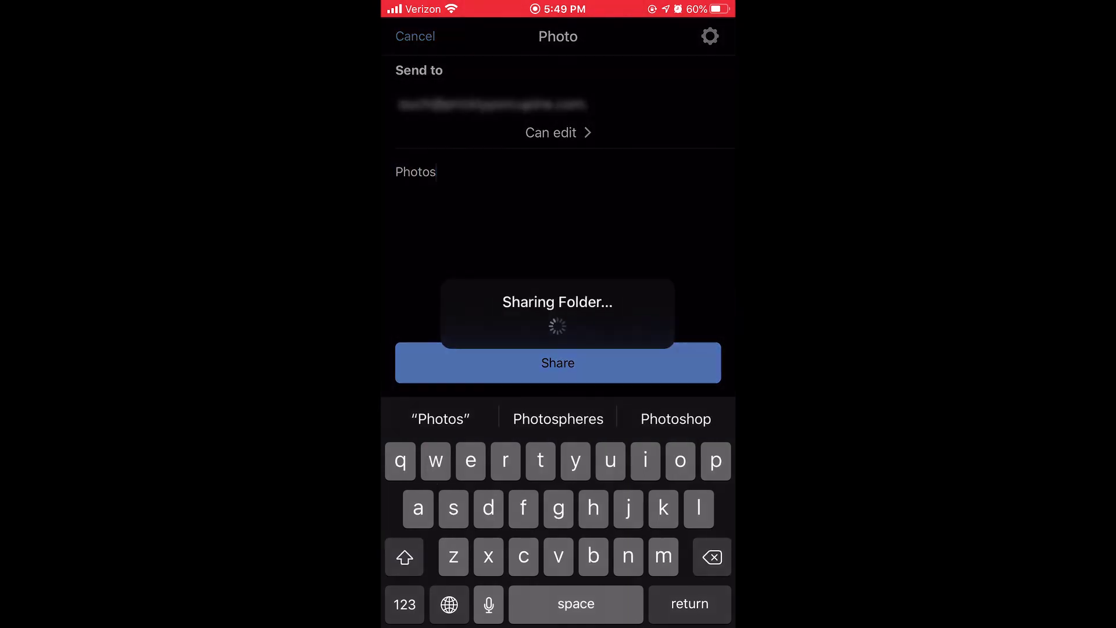